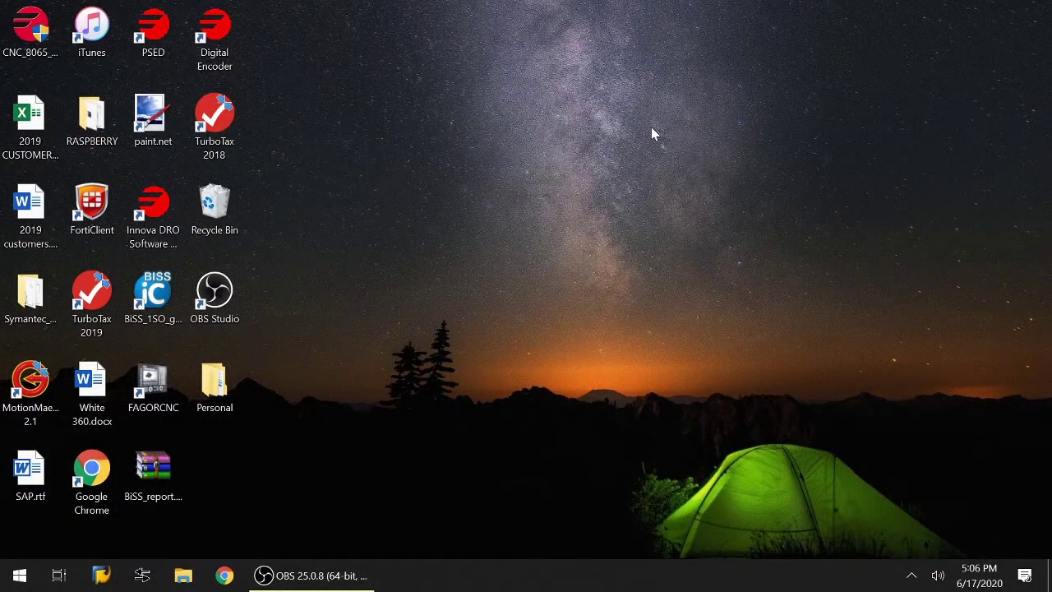
Step: Open the Fagor Automation website in Chrome and go to its Downloads page
click(224, 575)
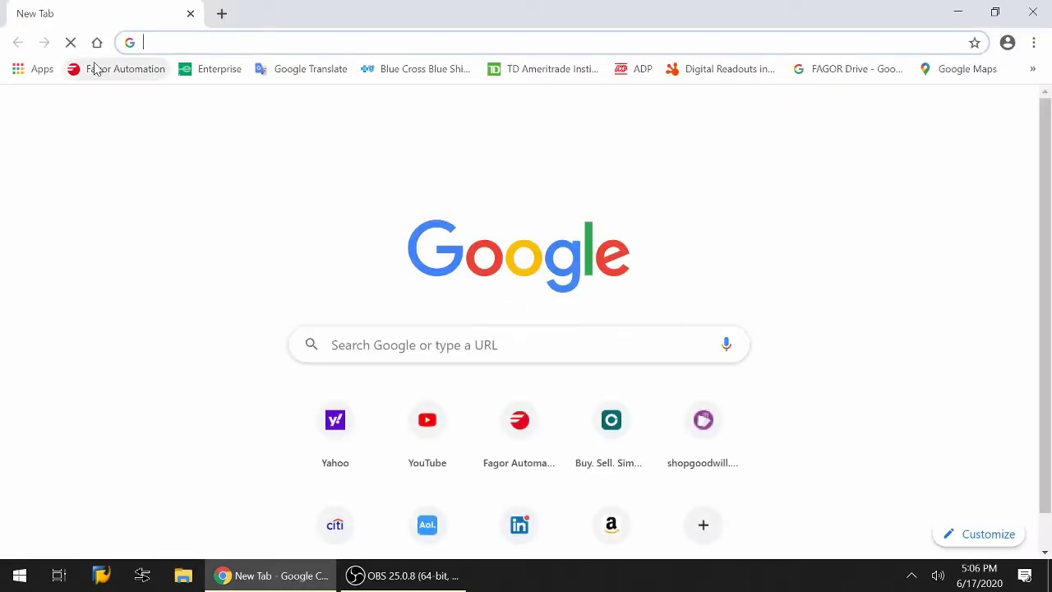
click(100, 74)
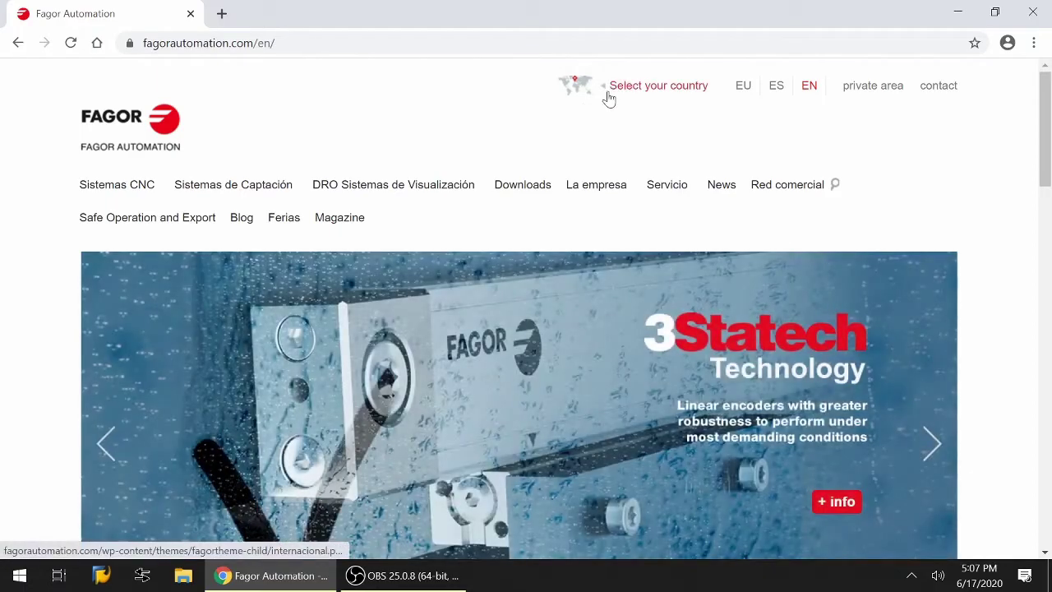
click(530, 191)
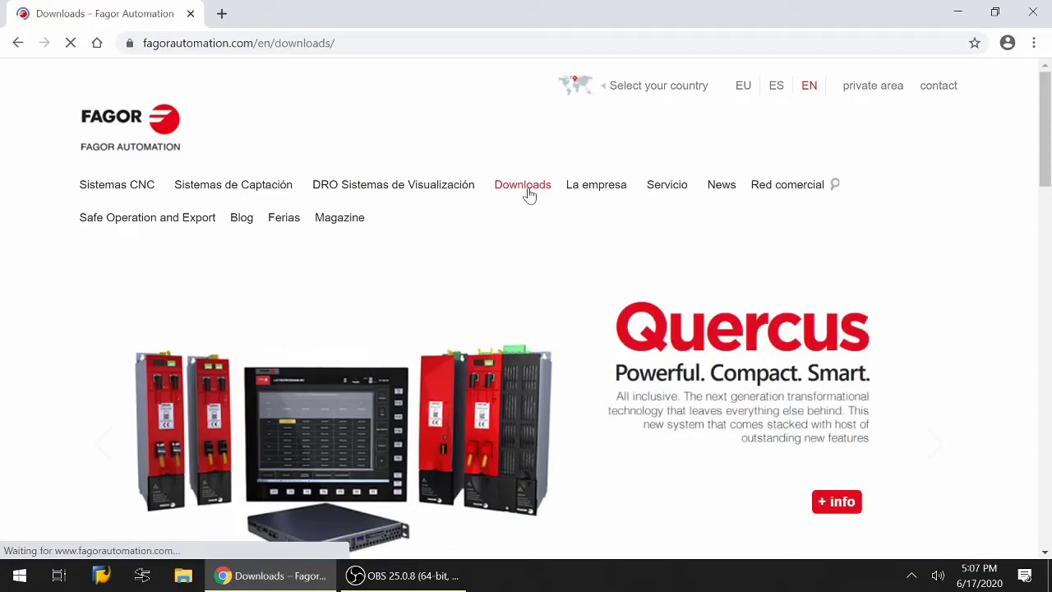
scroll(529, 194, down, 1)
scroll(529, 195, down, 2)
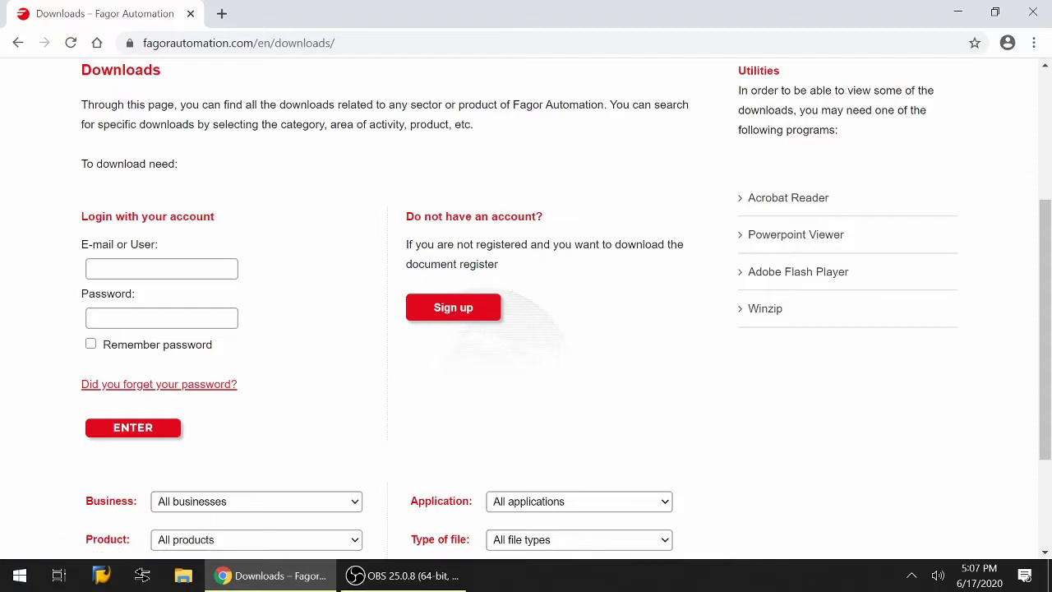
Step: Log in to the download area with the saved account e-mail and the password
click(161, 268)
text(ale)
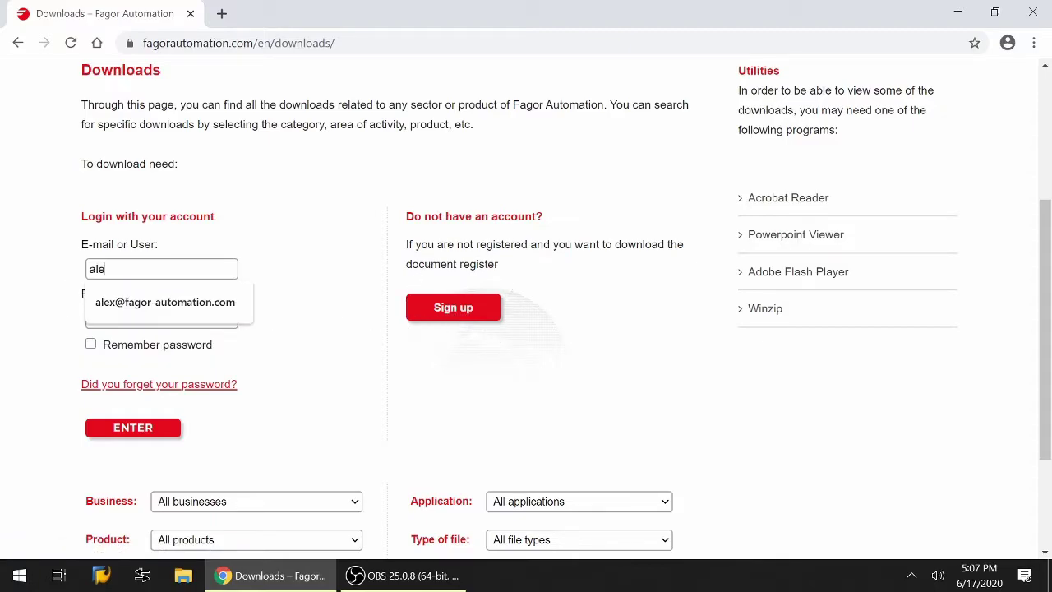
key(Down)
key(Return)
key(Tab)
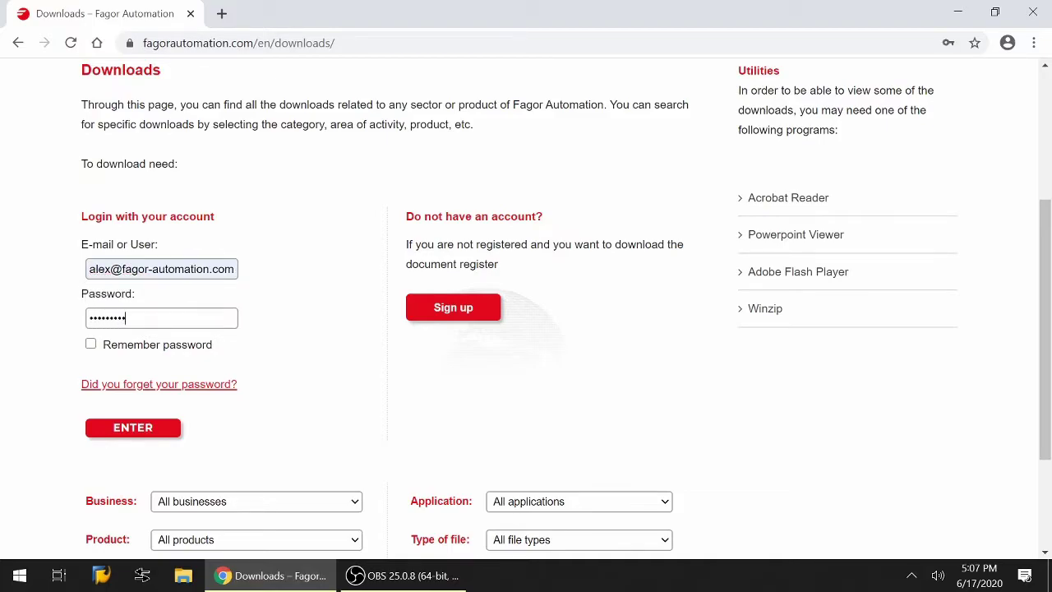
key(Return)
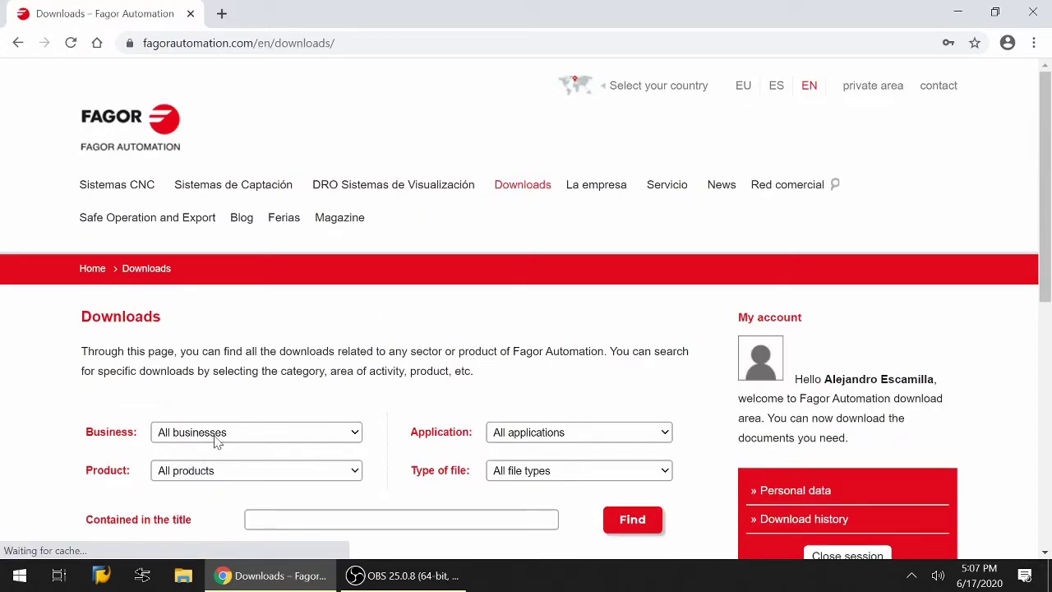
Step: Filter the downloads by Business to CNC systems
scroll(244, 408, down, 1)
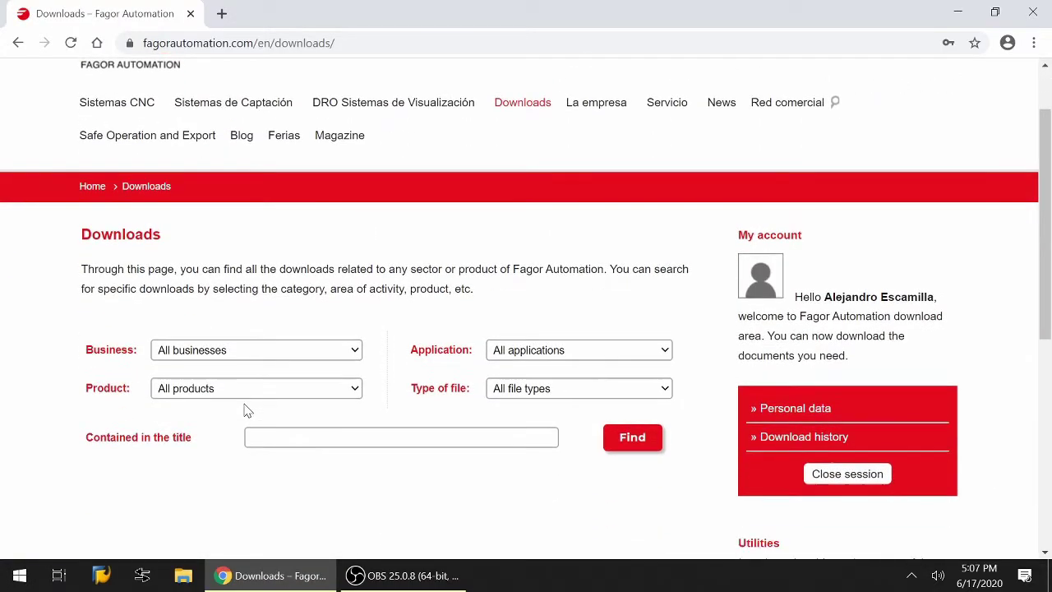
click(252, 353)
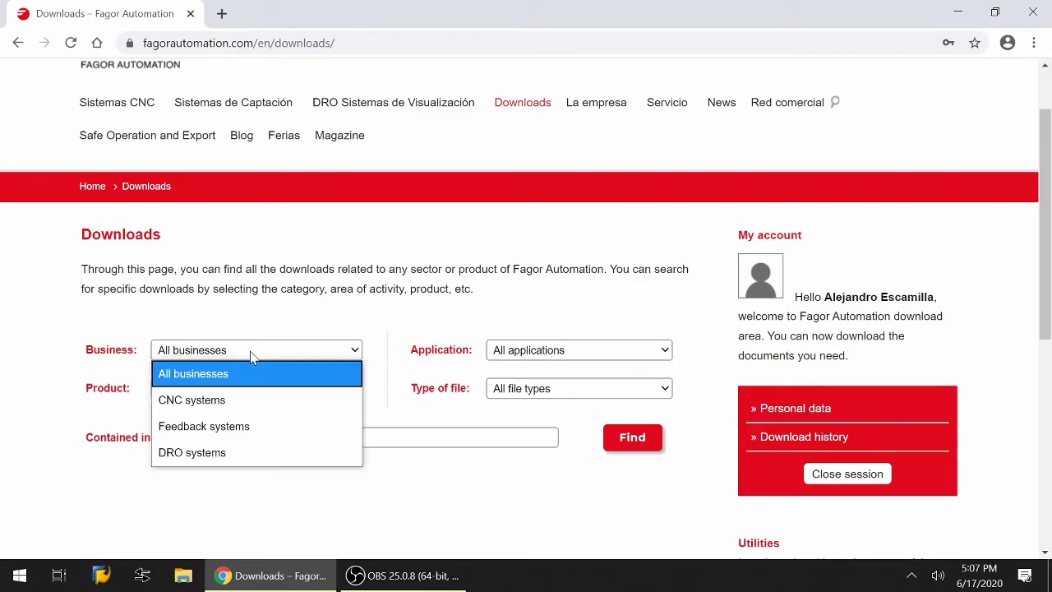
click(240, 398)
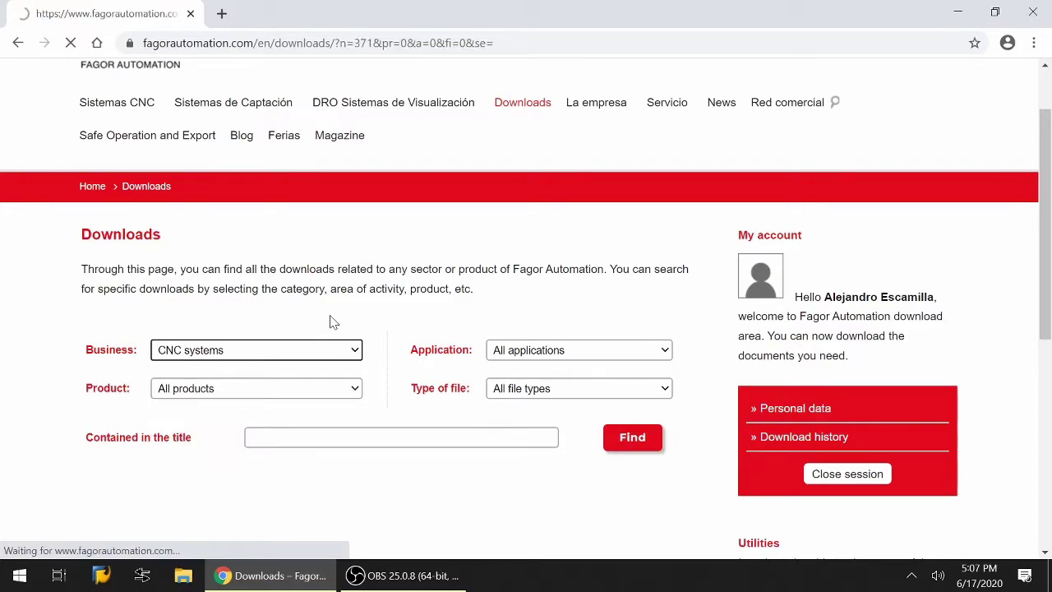
Step: Scroll to the Software section and get the English Setup WinDNC package
scroll(331, 322, down, 3)
scroll(331, 322, down, 2)
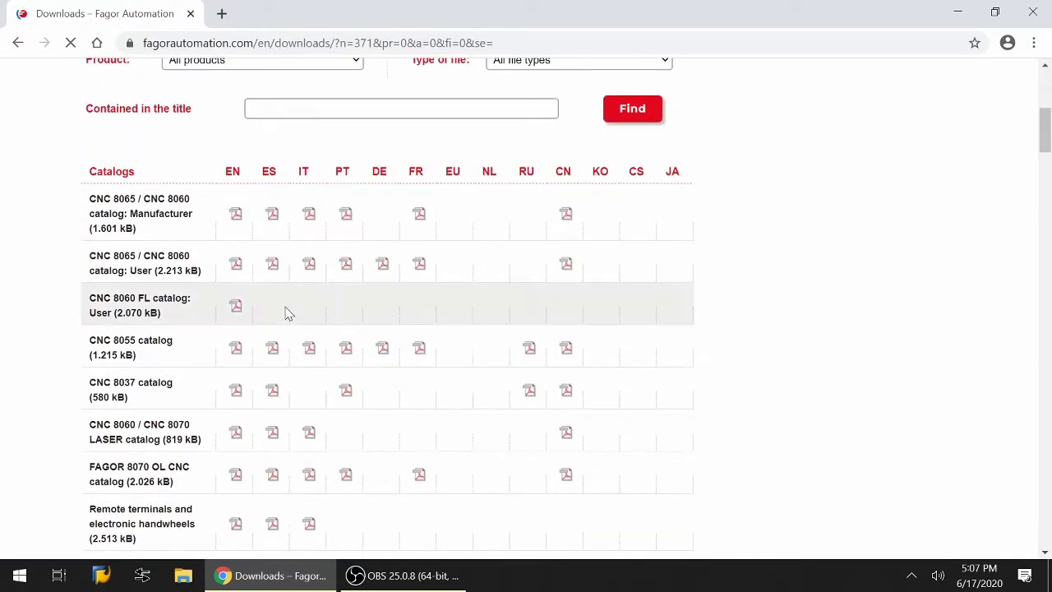
scroll(242, 313, down, 15)
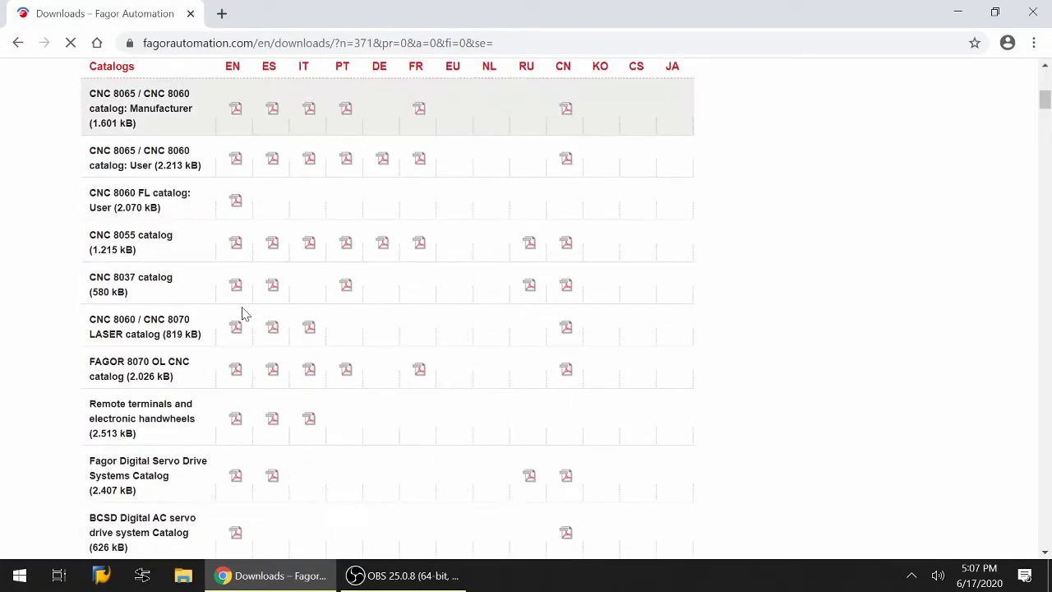
scroll(242, 312, down, 20)
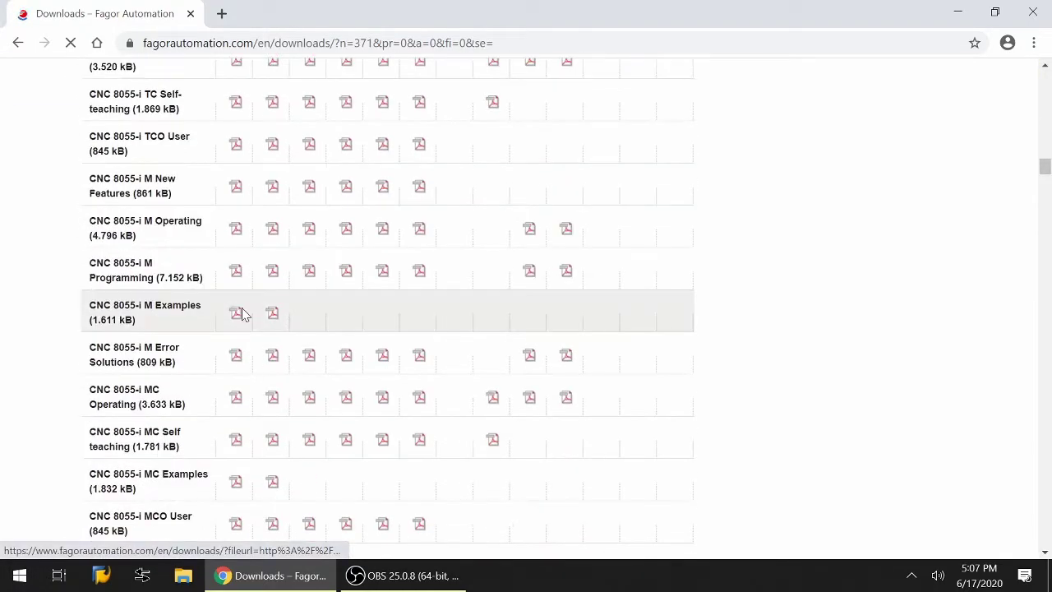
scroll(241, 312, down, 12)
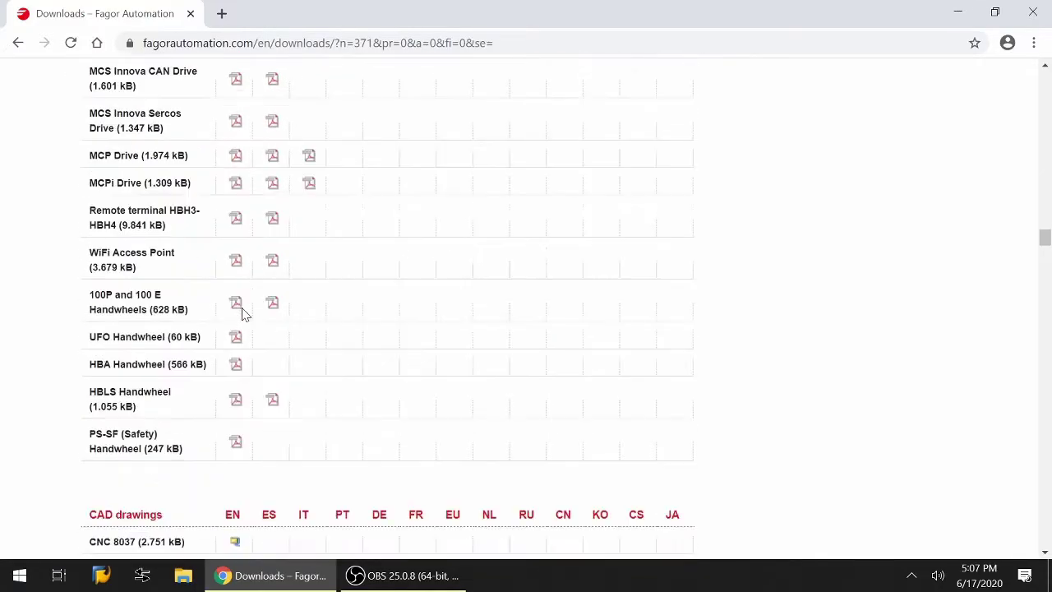
scroll(241, 312, down, 4)
scroll(241, 312, down, 18)
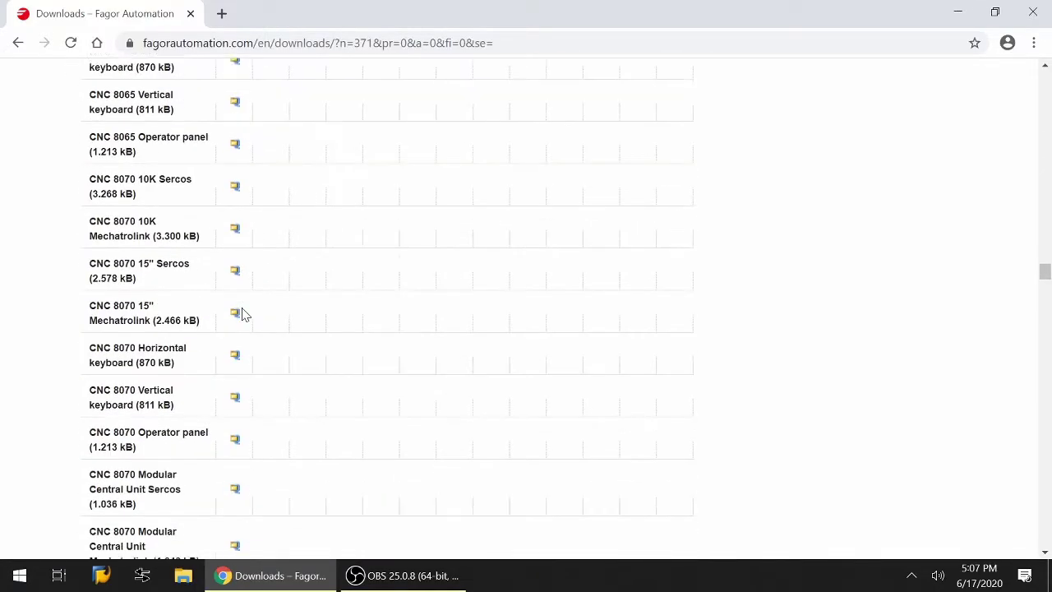
scroll(242, 312, down, 20)
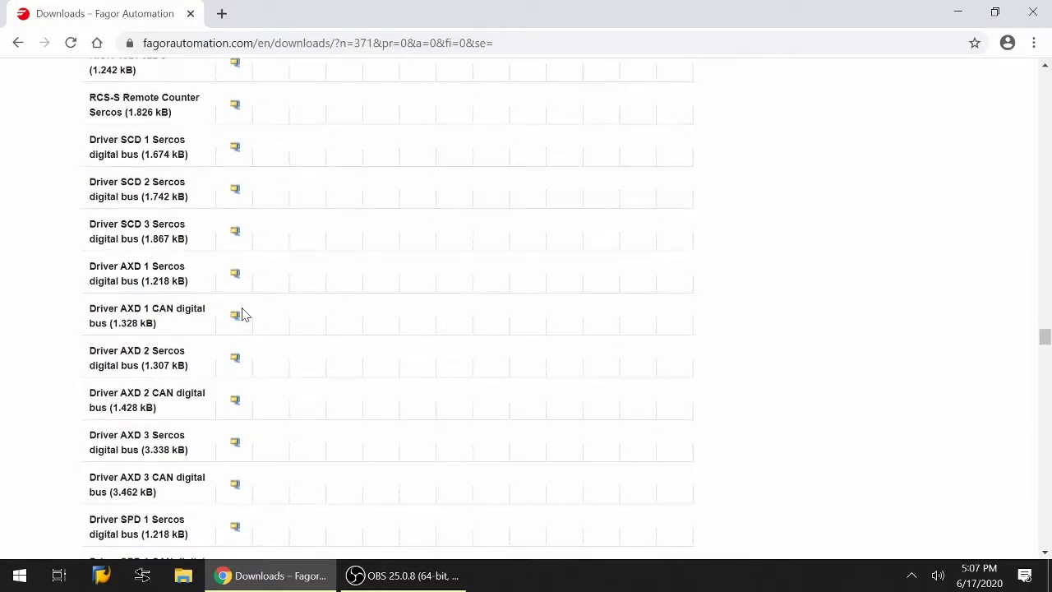
scroll(244, 313, down, 20)
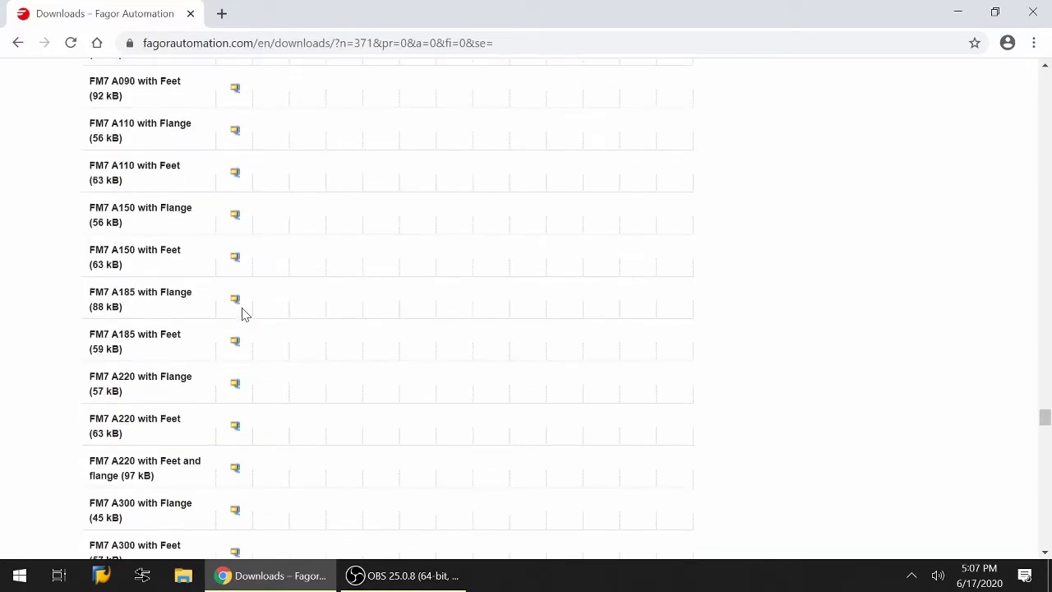
scroll(243, 314, down, 10)
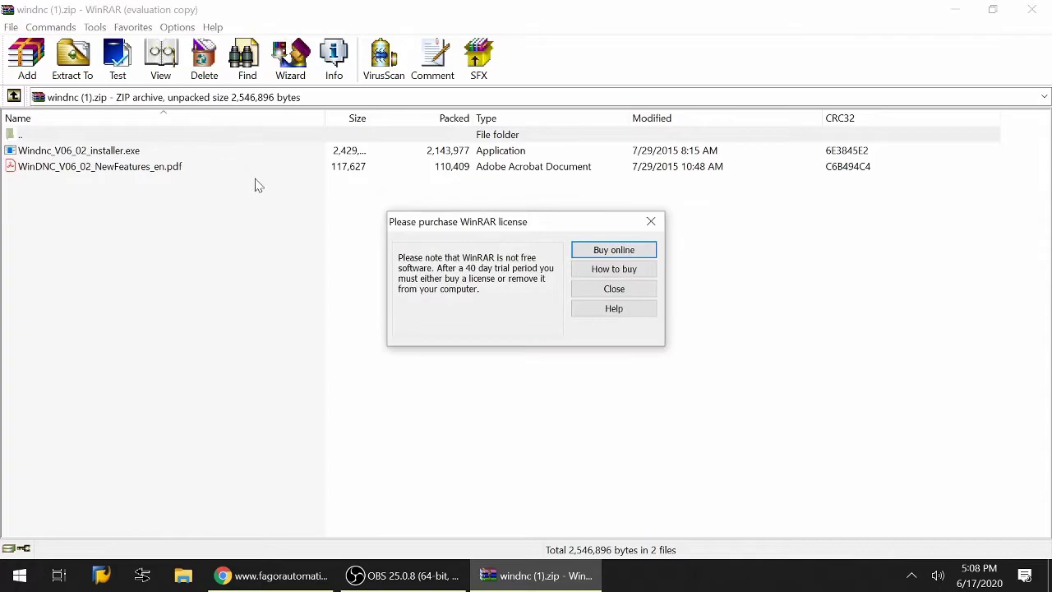
Step: Close the WinRAR licence reminder and run Windnc_V06_02_installer.exe from the archive
click(613, 289)
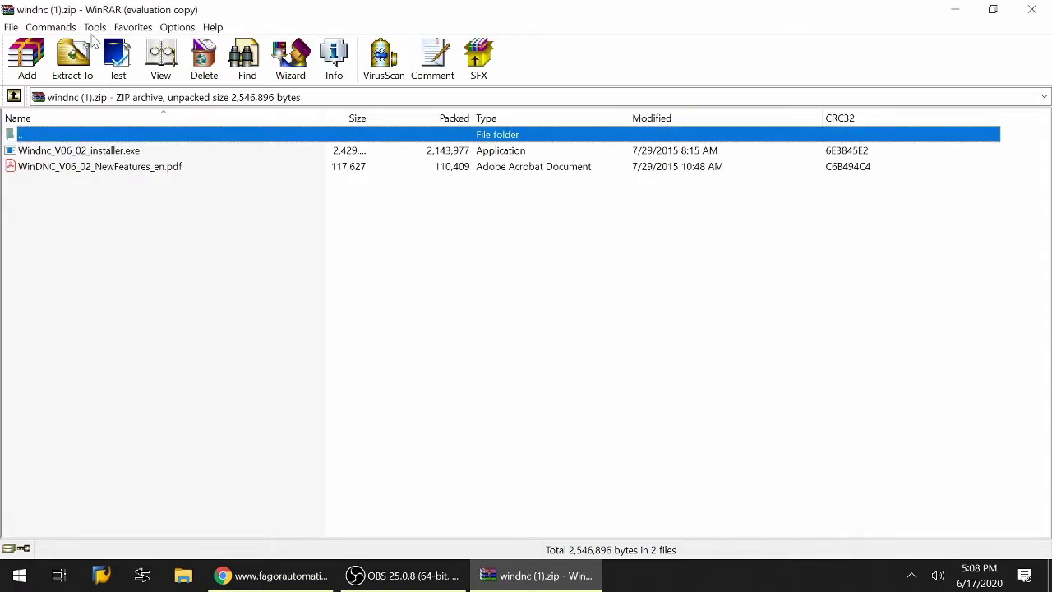
click(41, 153)
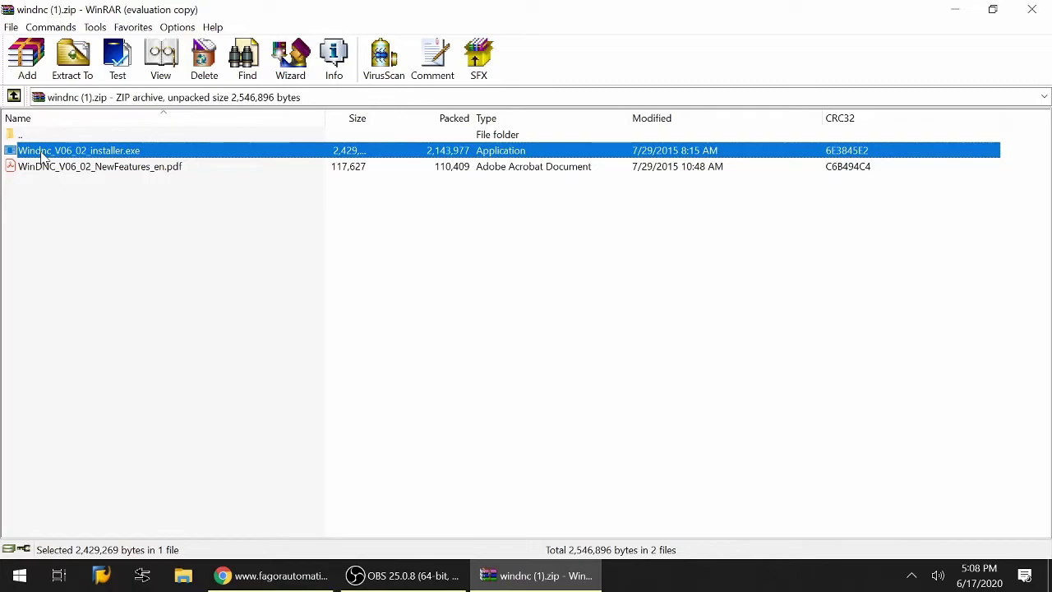
click(41, 153)
click(42, 152)
click(13, 156)
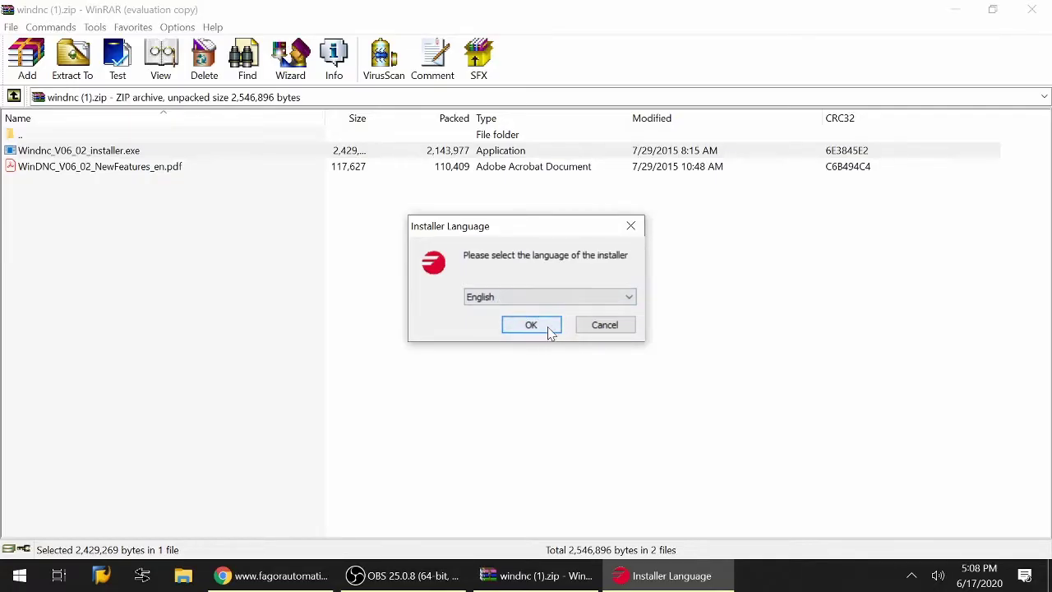
Step: Install WinDNC 06.02 in English to c:\Fagor, finishing with Run WinDNC checked
click(549, 329)
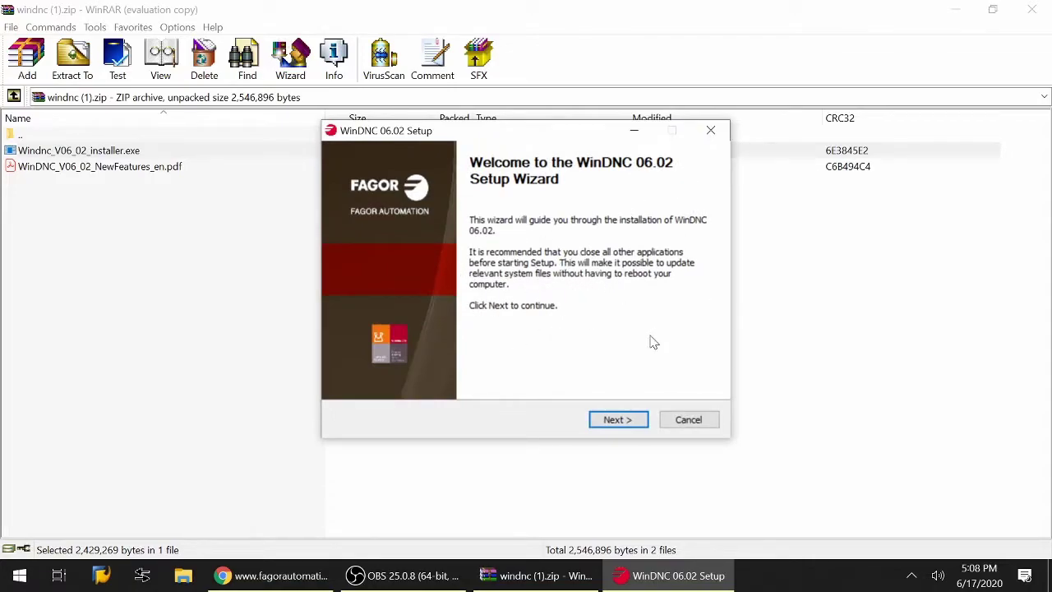
click(629, 423)
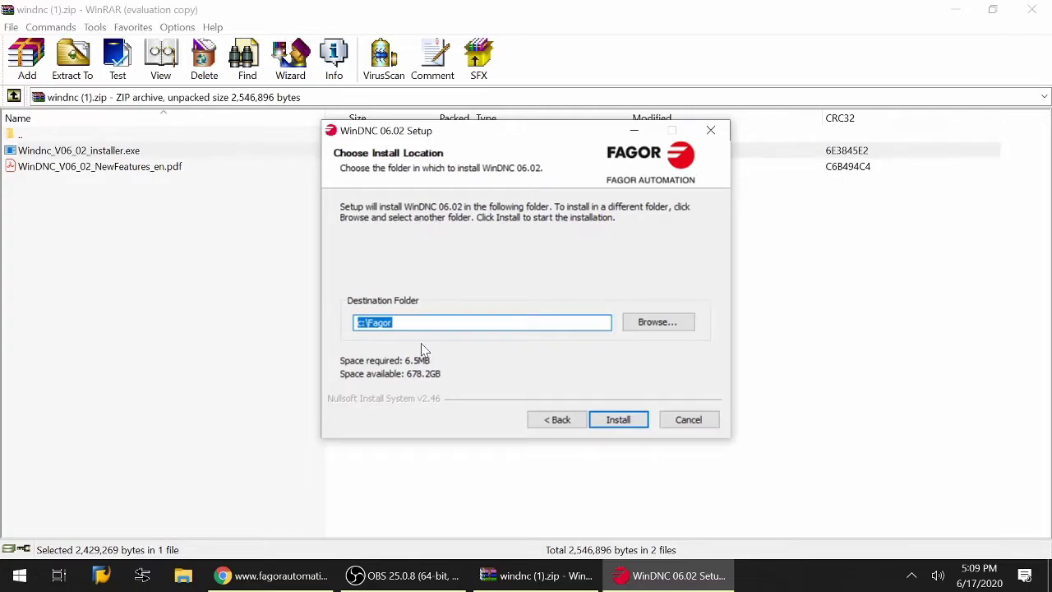
click(628, 422)
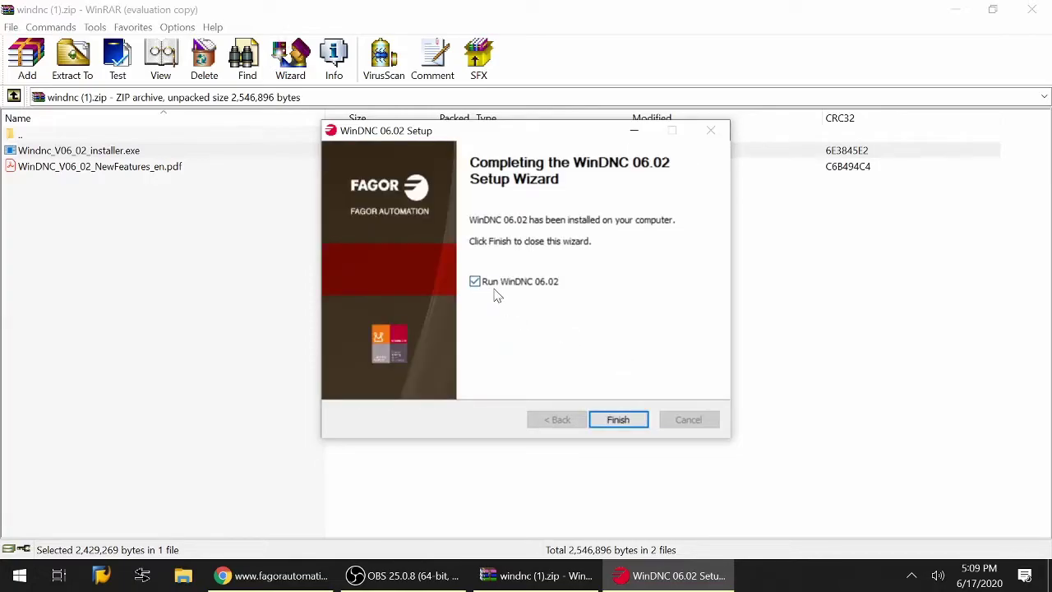
click(618, 420)
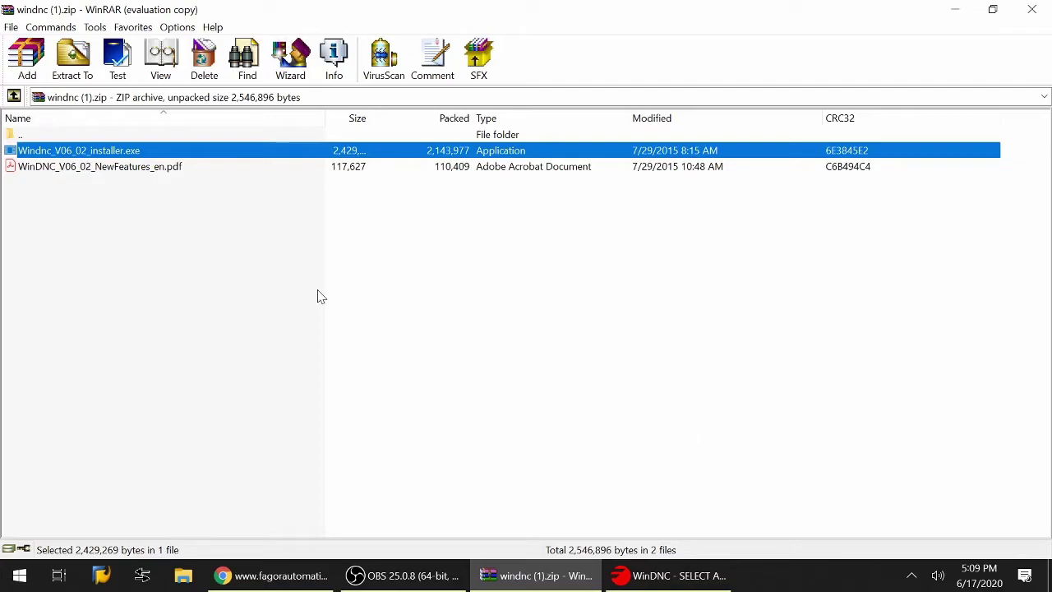
Step: Set WinDNC file sending to File loading+Deleting, then show the Setup devices list
click(670, 580)
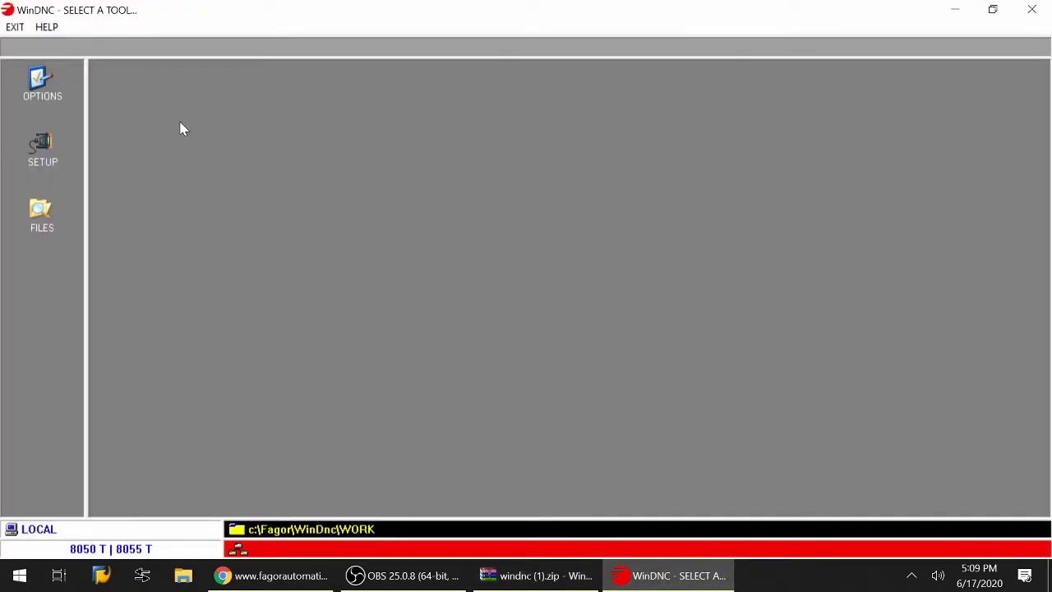
click(59, 107)
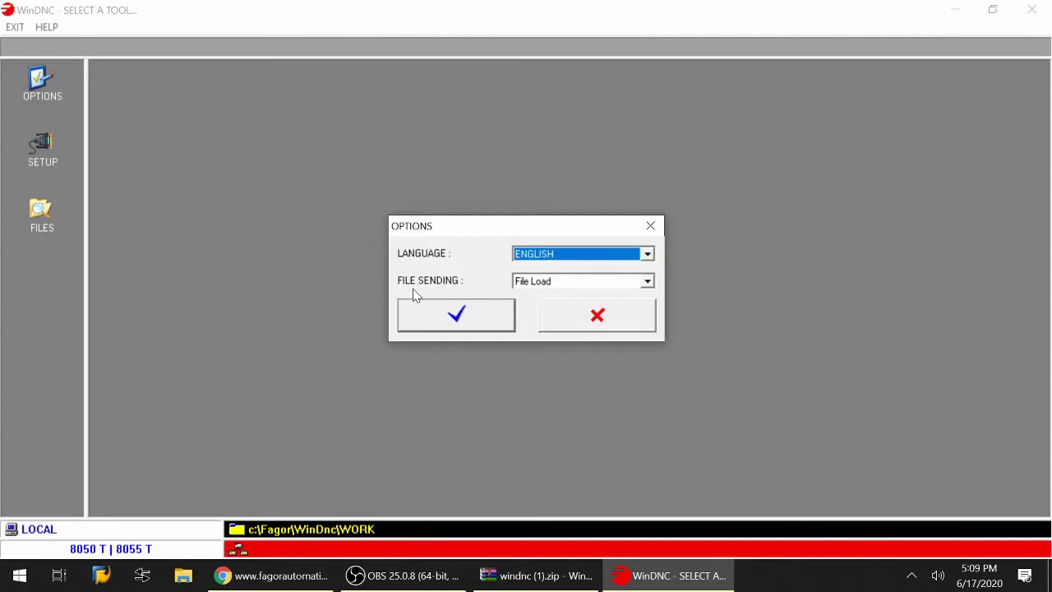
click(579, 285)
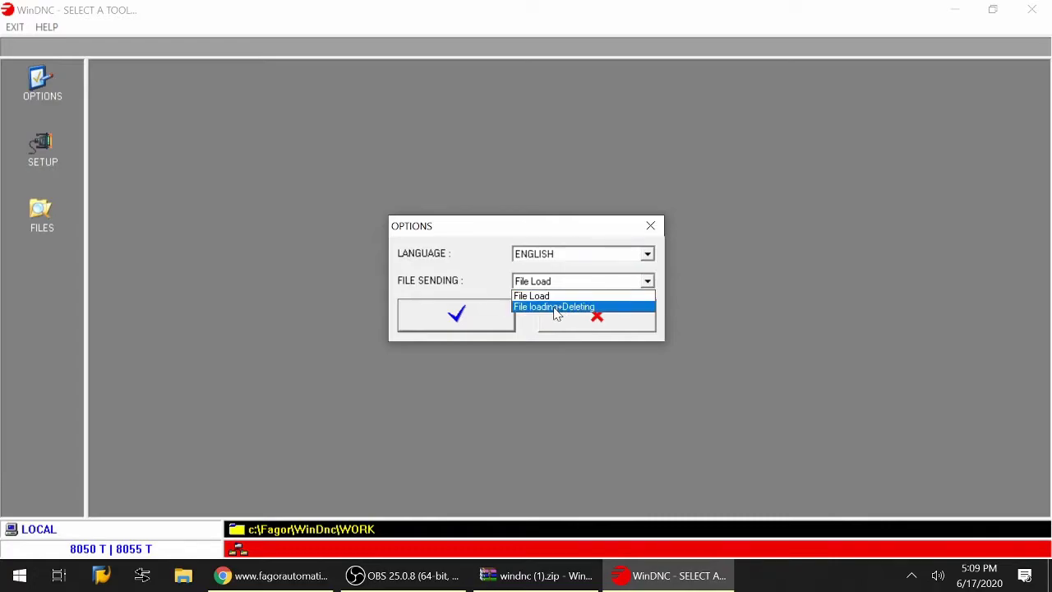
click(555, 306)
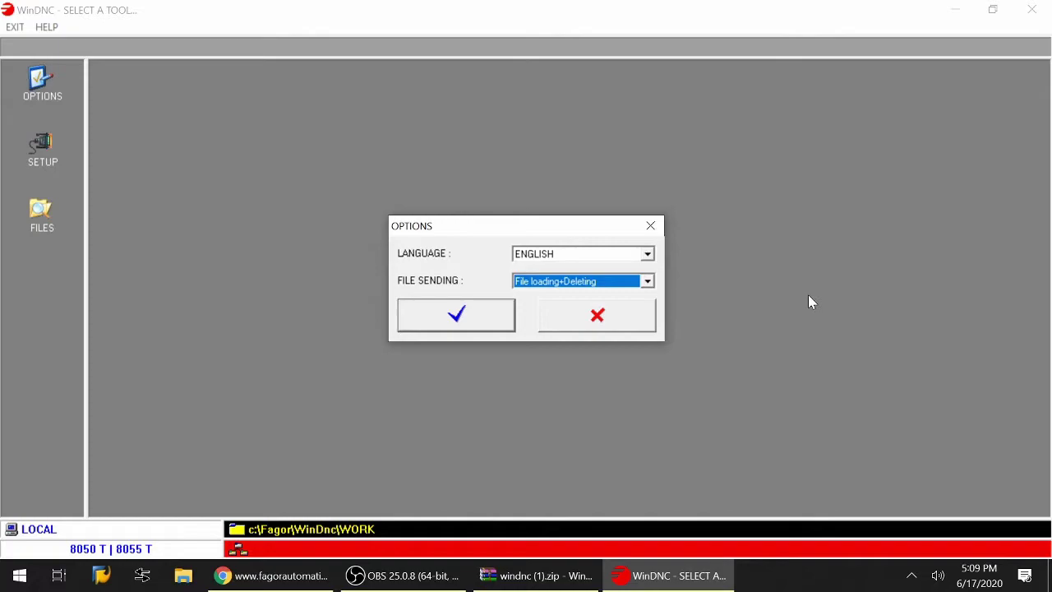
click(475, 329)
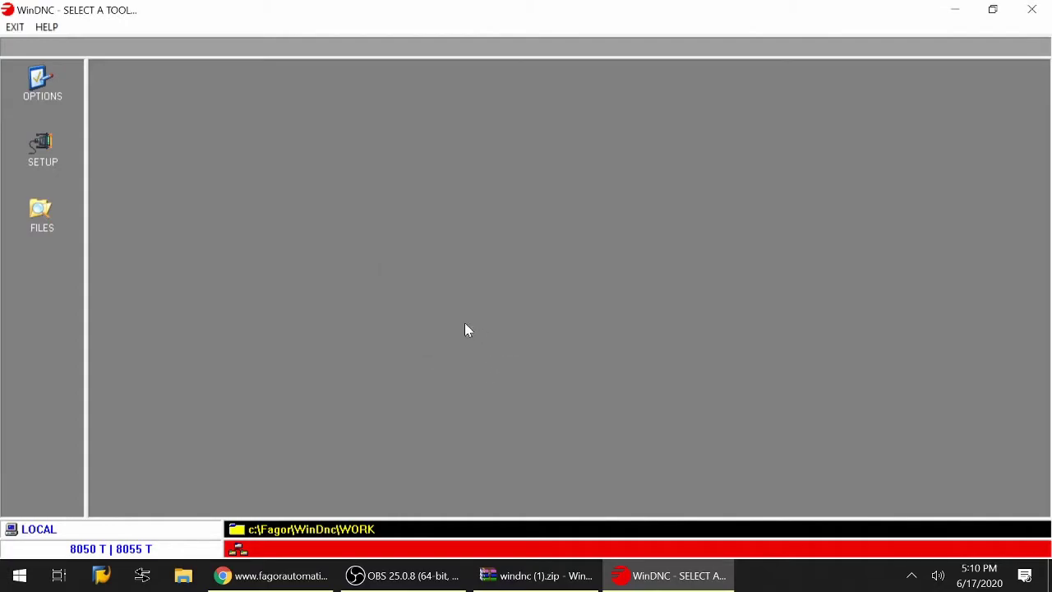
click(45, 152)
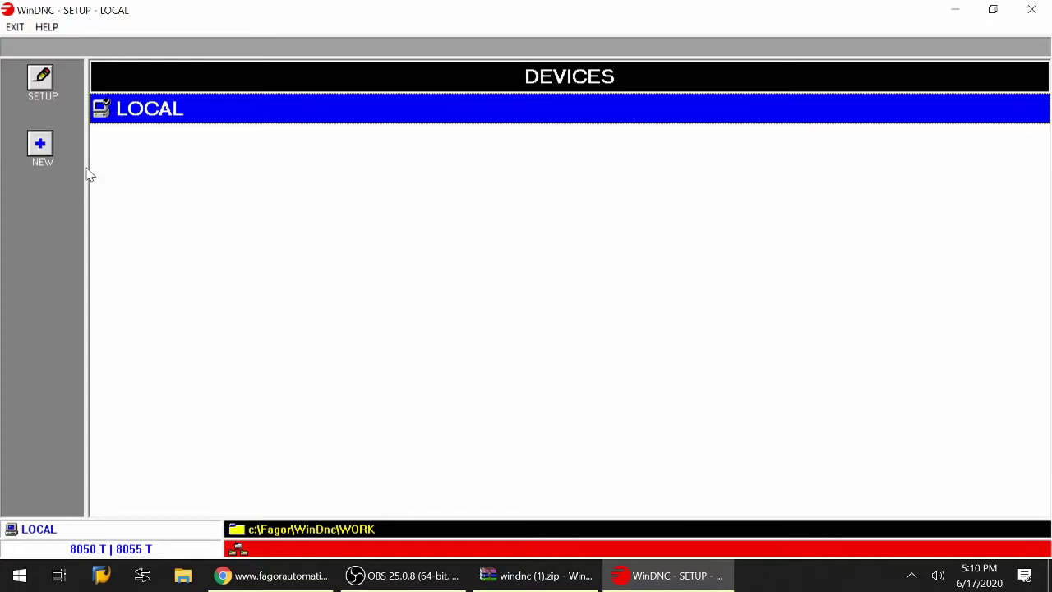
Step: Add a new device named NEW MACHINE 8055MC with CNC model 8050 M | 8055 M
click(41, 152)
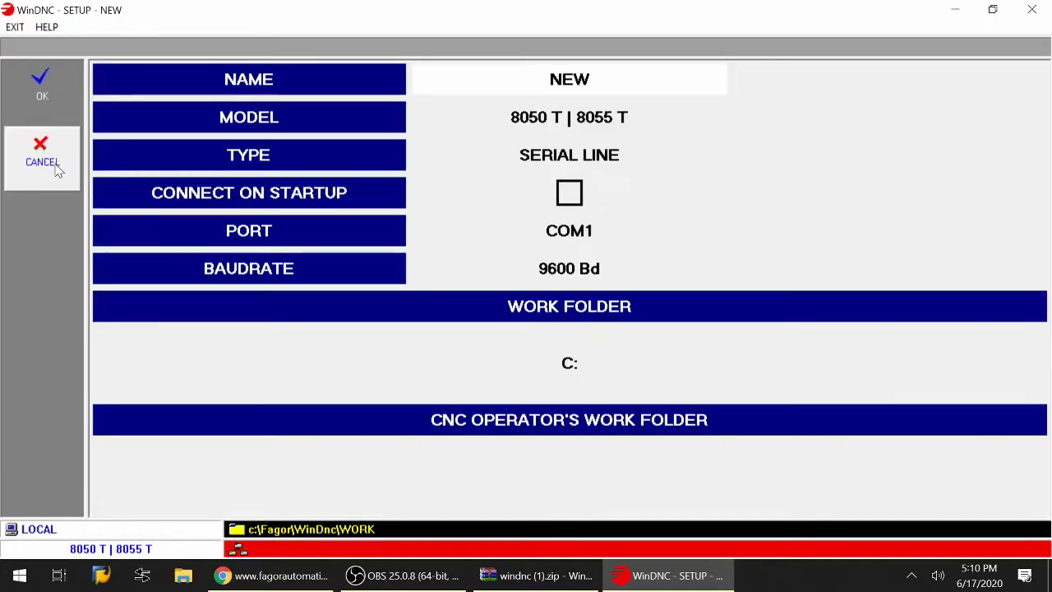
click(608, 83)
text(NEW M)
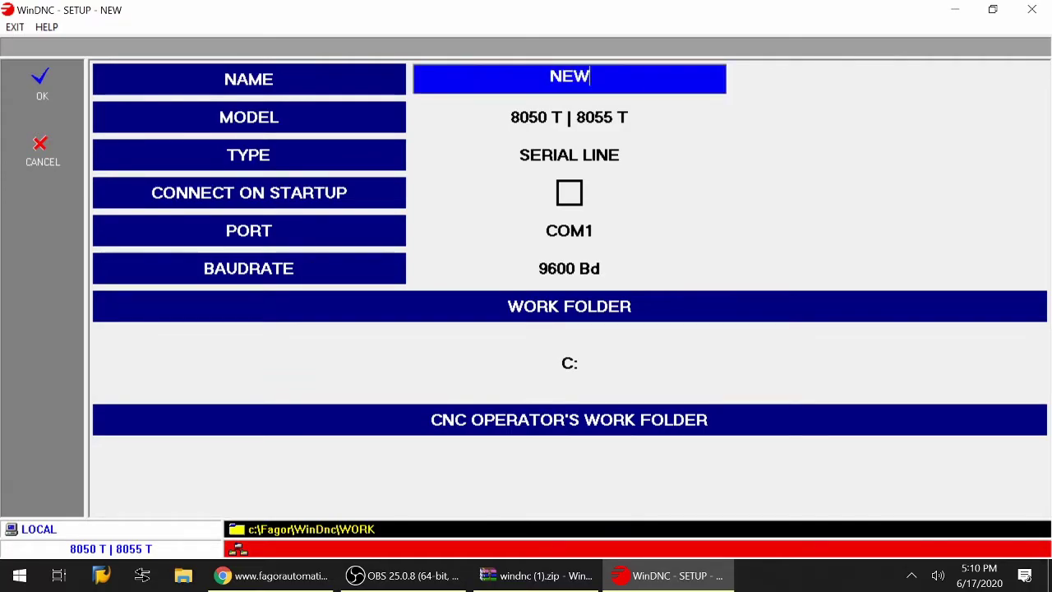
text(ACHINE )
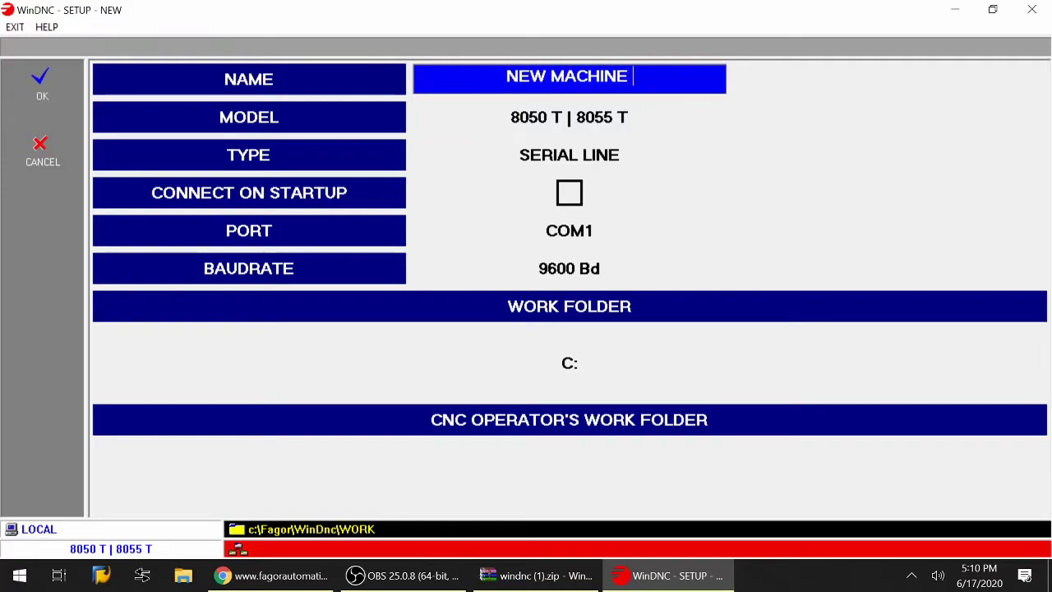
text(8055MC)
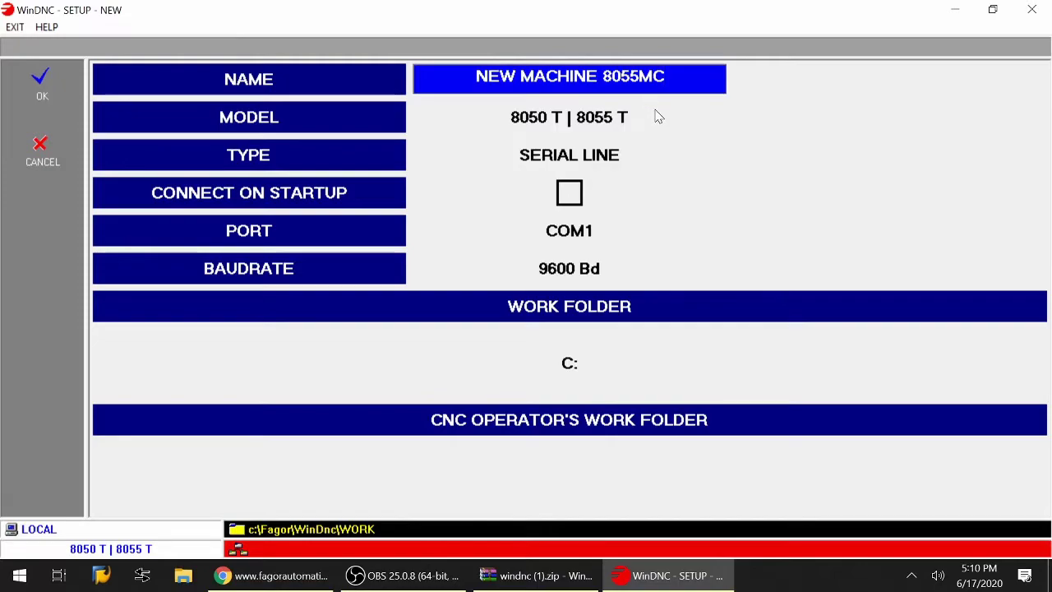
key(Return)
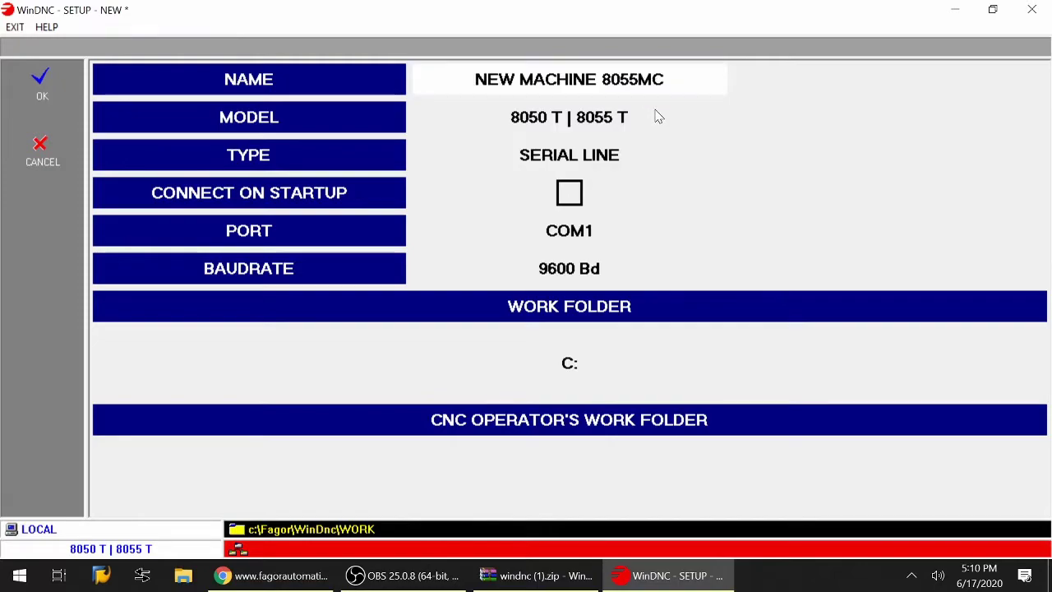
click(586, 121)
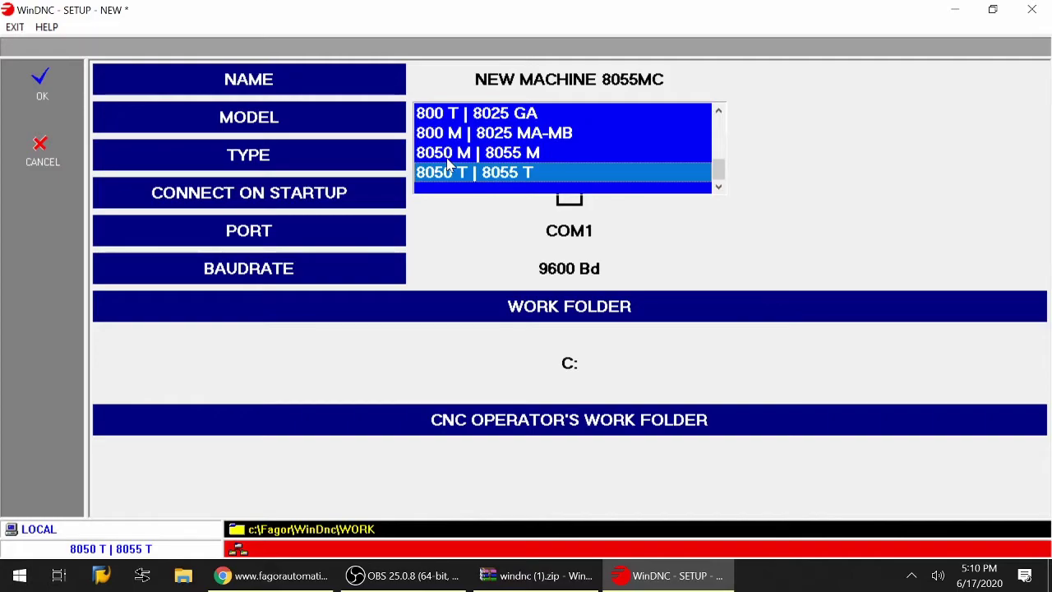
click(539, 162)
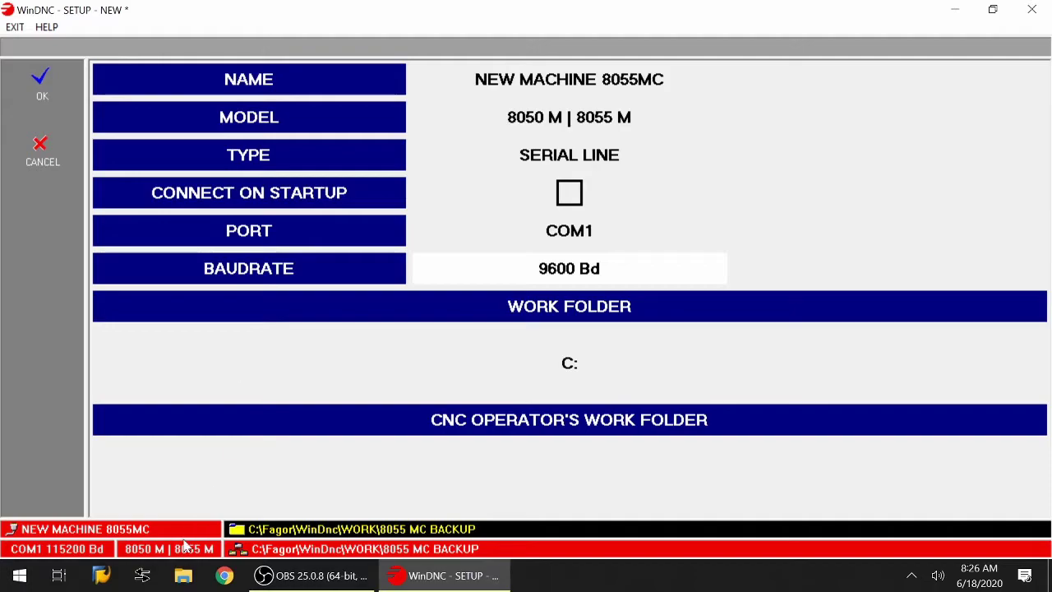
Step: Show This PC's Properties from File Explorer to view the Windows system information
click(186, 578)
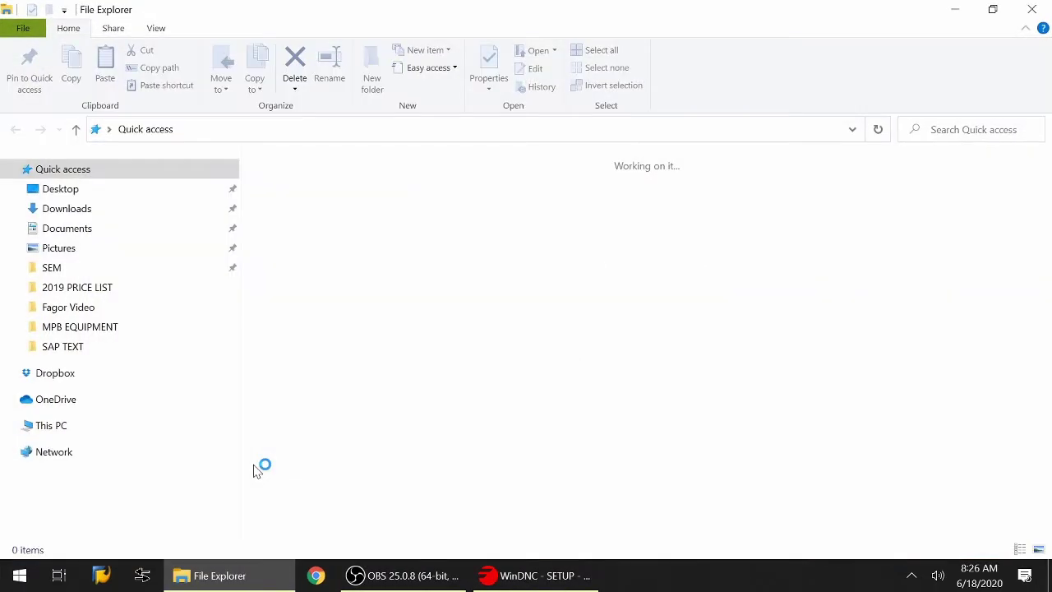
scroll(71, 411, down, 1)
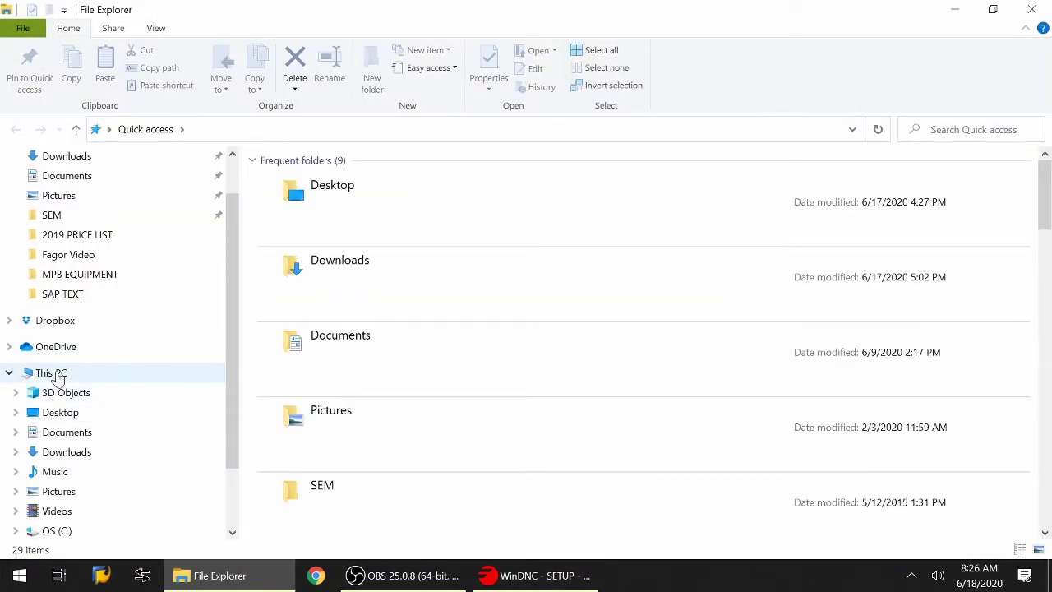
scroll(78, 392, down, 1)
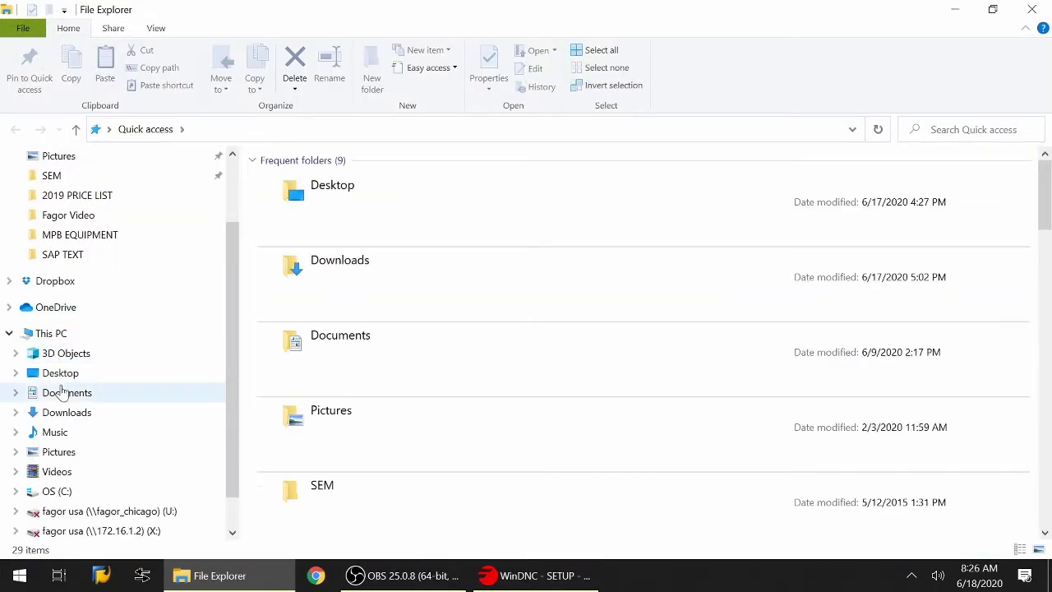
right_click(72, 339)
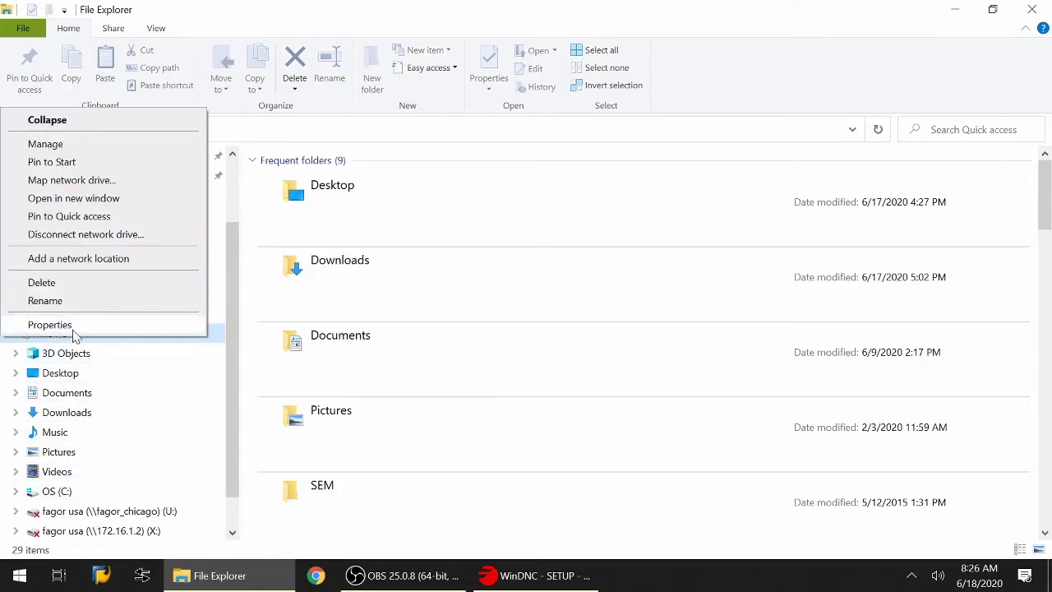
click(72, 327)
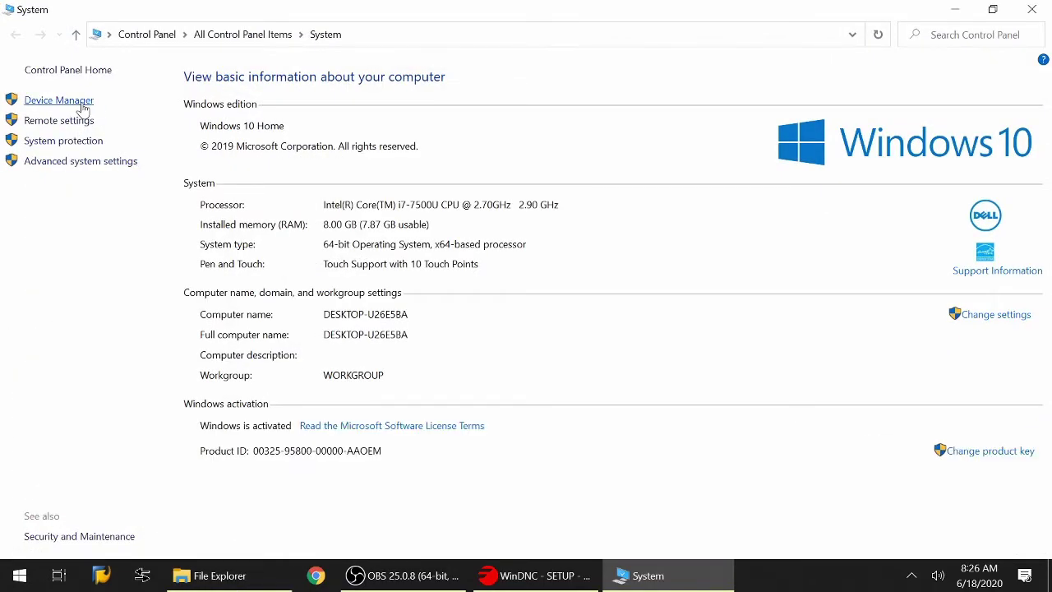
click(83, 106)
scroll(82, 315, down, 2)
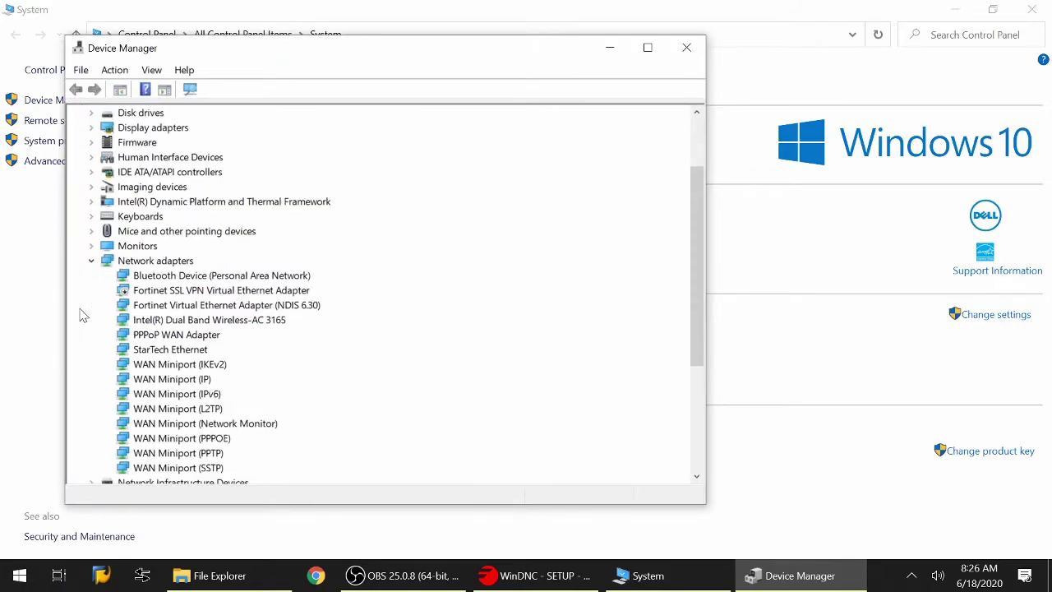
scroll(83, 315, down, 5)
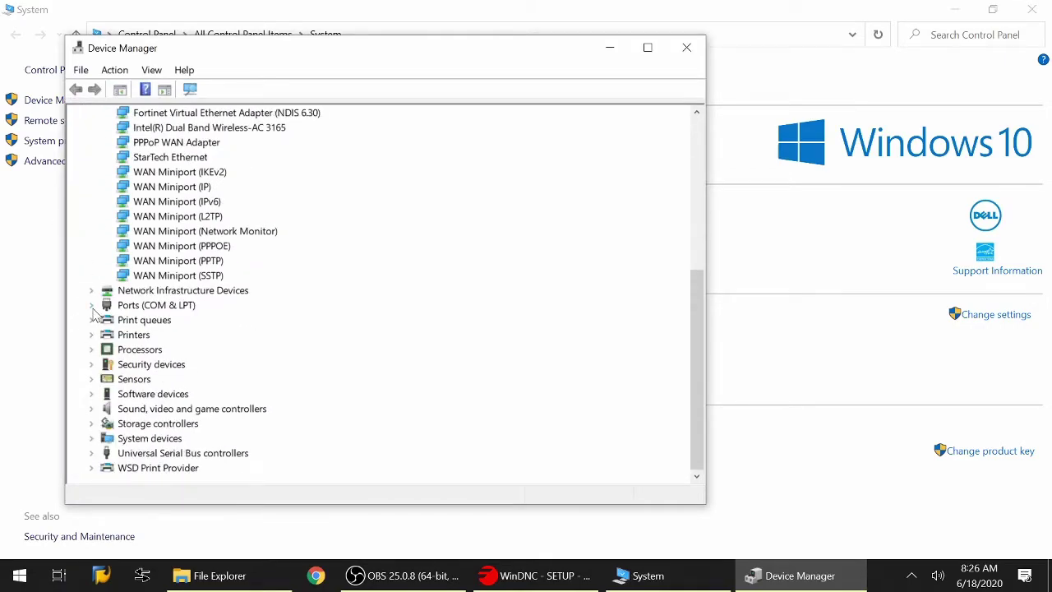
click(91, 305)
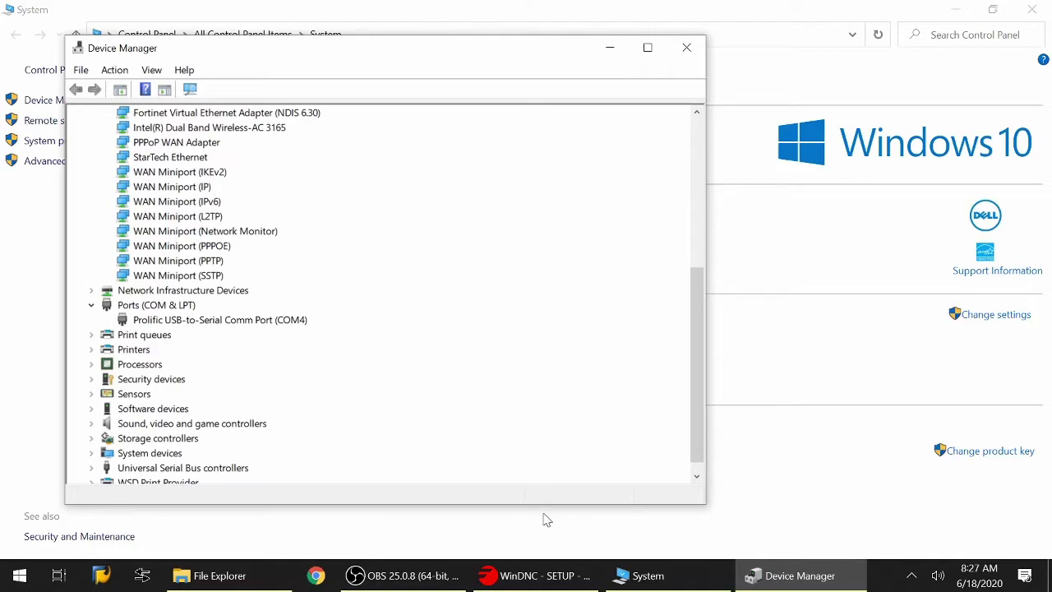
Step: Back in WinDNC, set the new device's serial port to COM4 at 115200 Bd
click(686, 48)
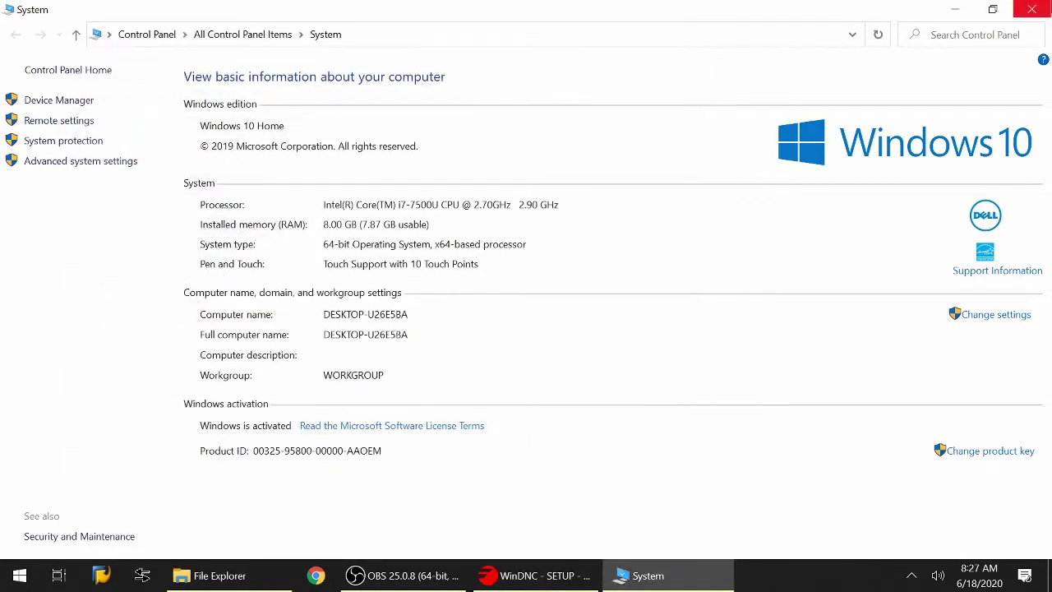
click(1031, 9)
click(539, 575)
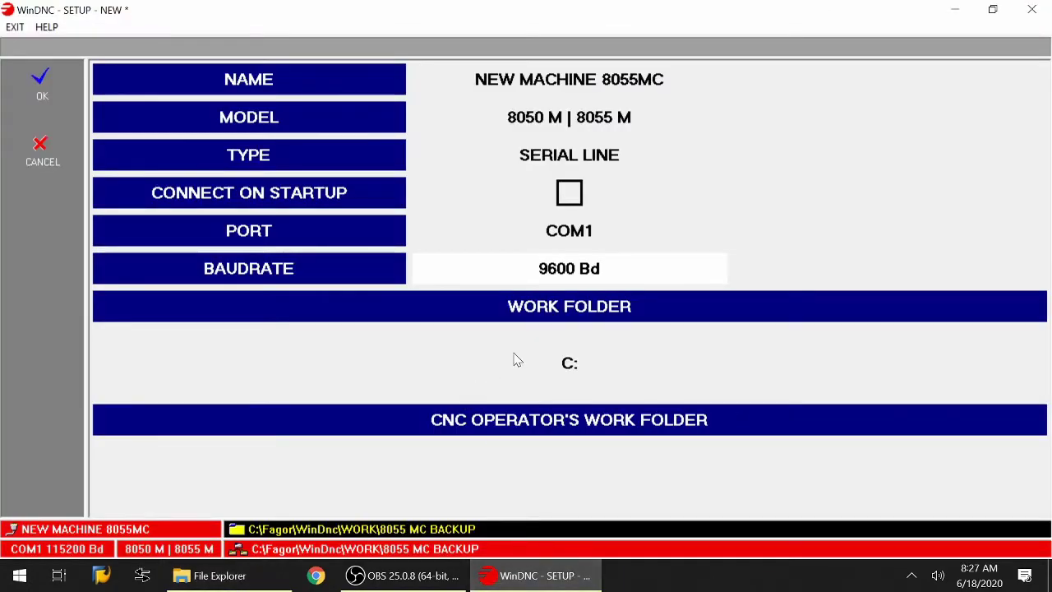
click(578, 233)
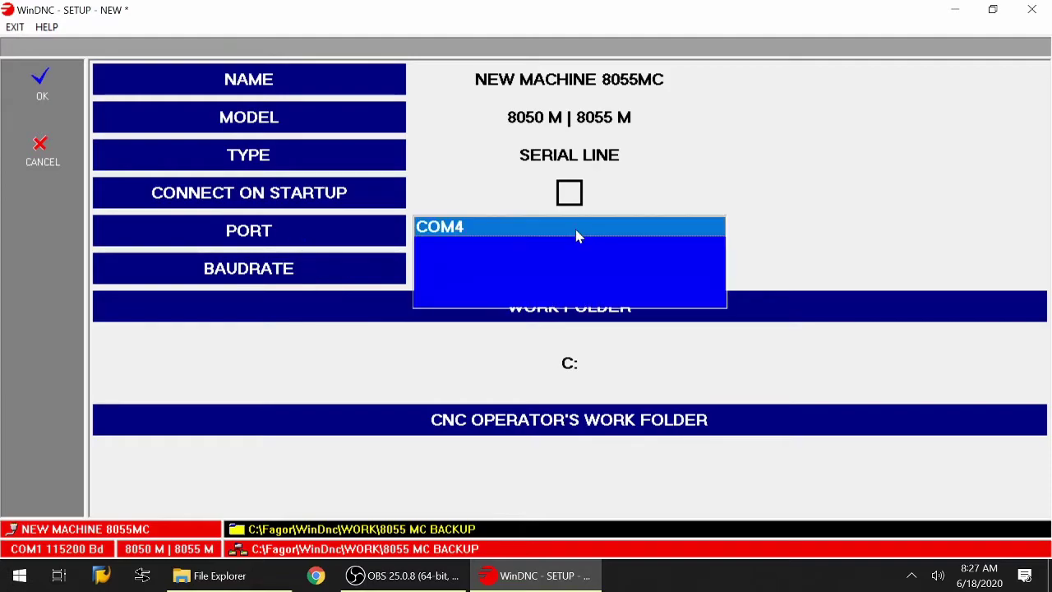
click(467, 235)
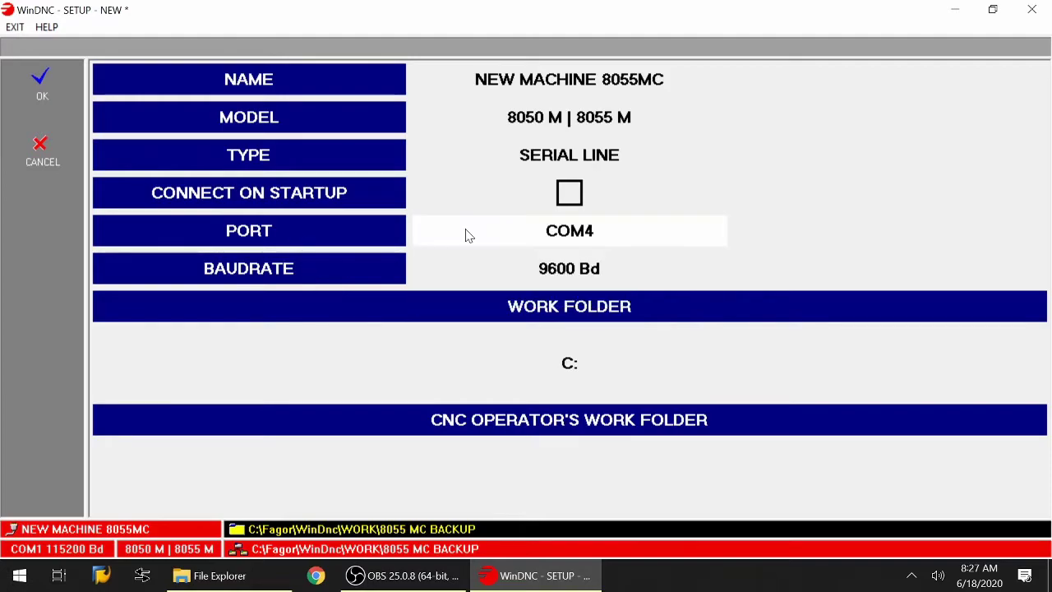
click(576, 272)
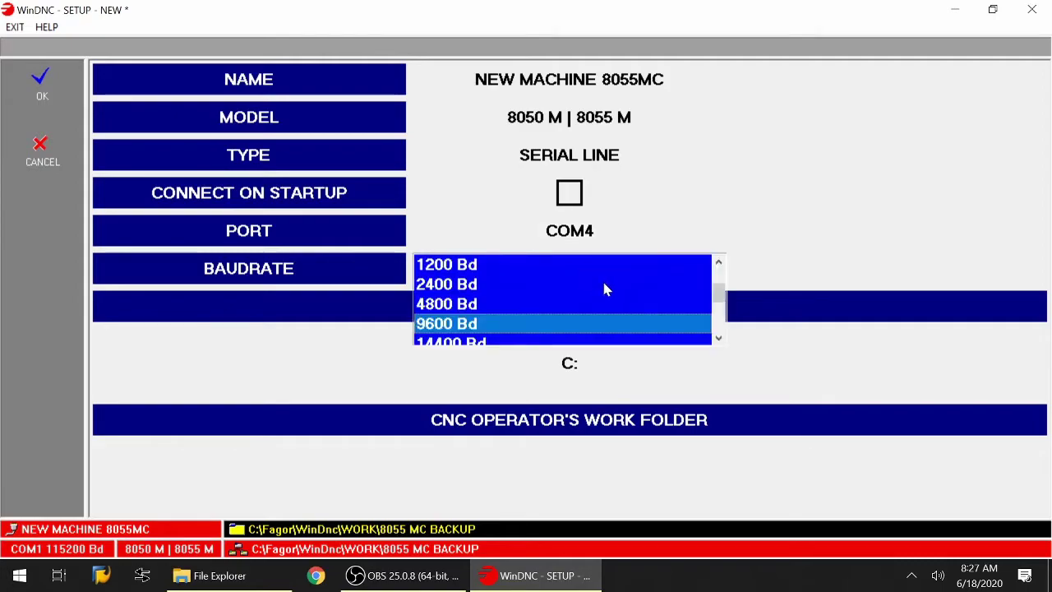
drag(718, 294, 718, 323)
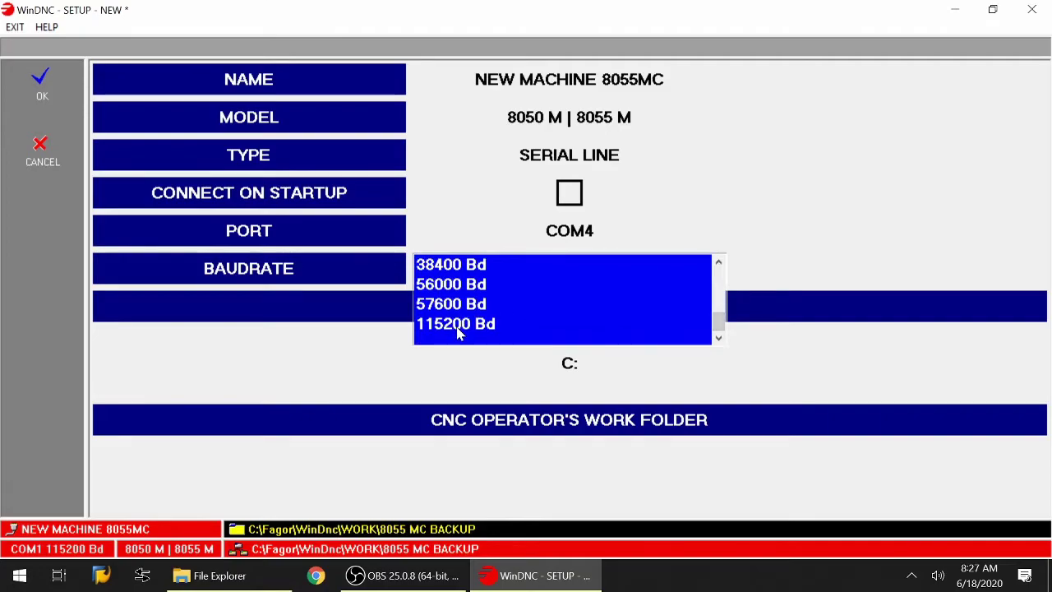
click(458, 324)
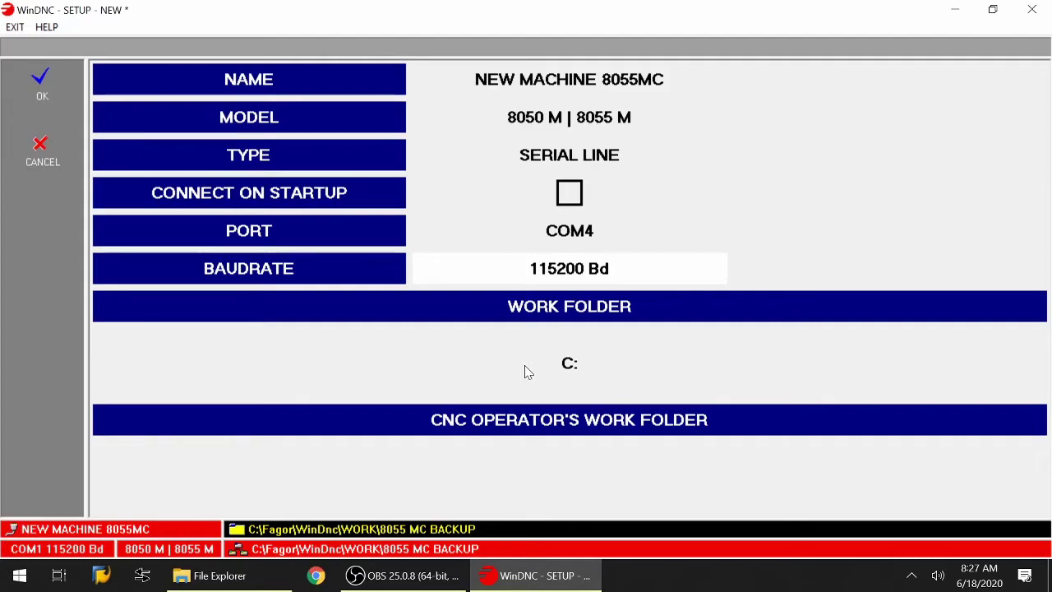
Step: Create folder 8055 MC BACKUP under C:\Fagor\WinDnc\WORK and select it as the work folder
click(598, 378)
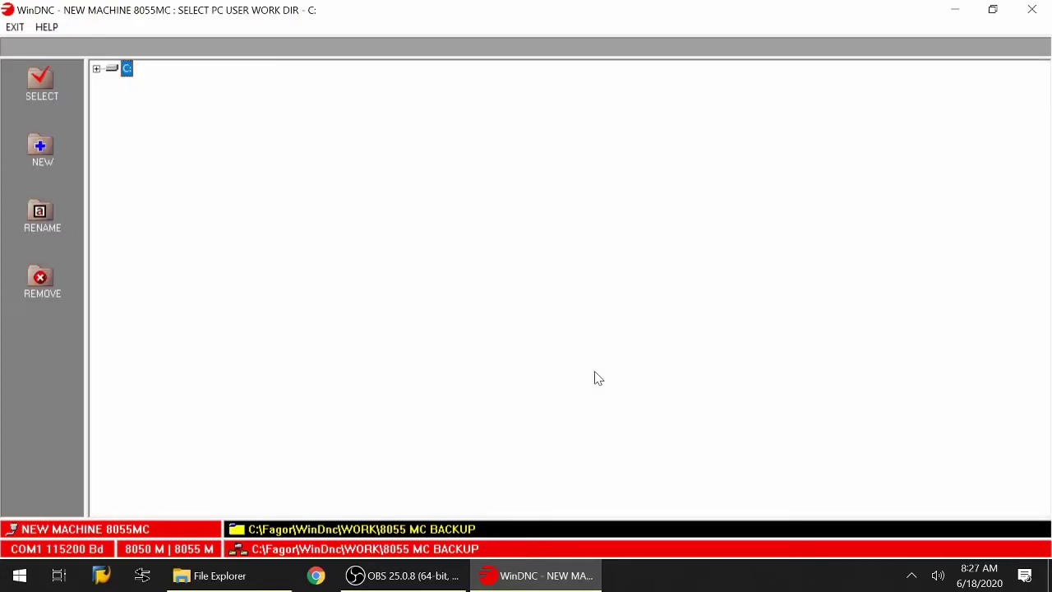
click(96, 69)
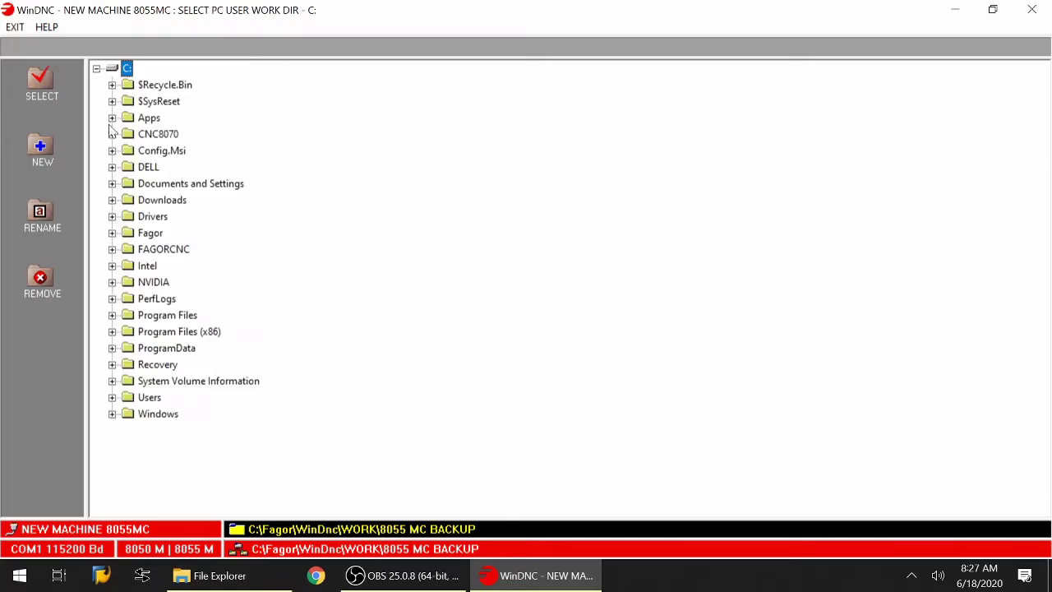
click(112, 233)
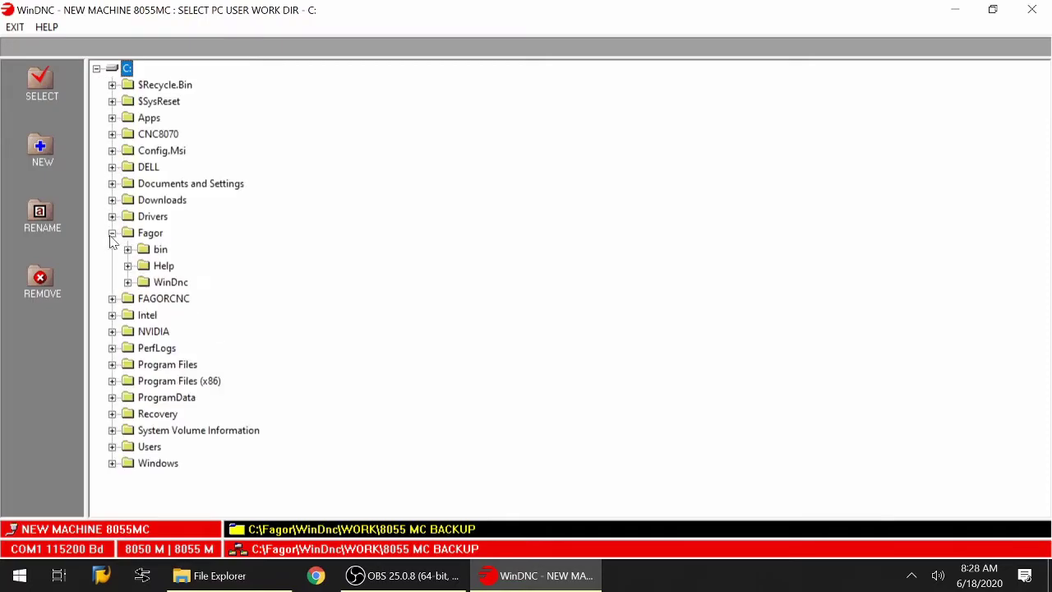
click(127, 281)
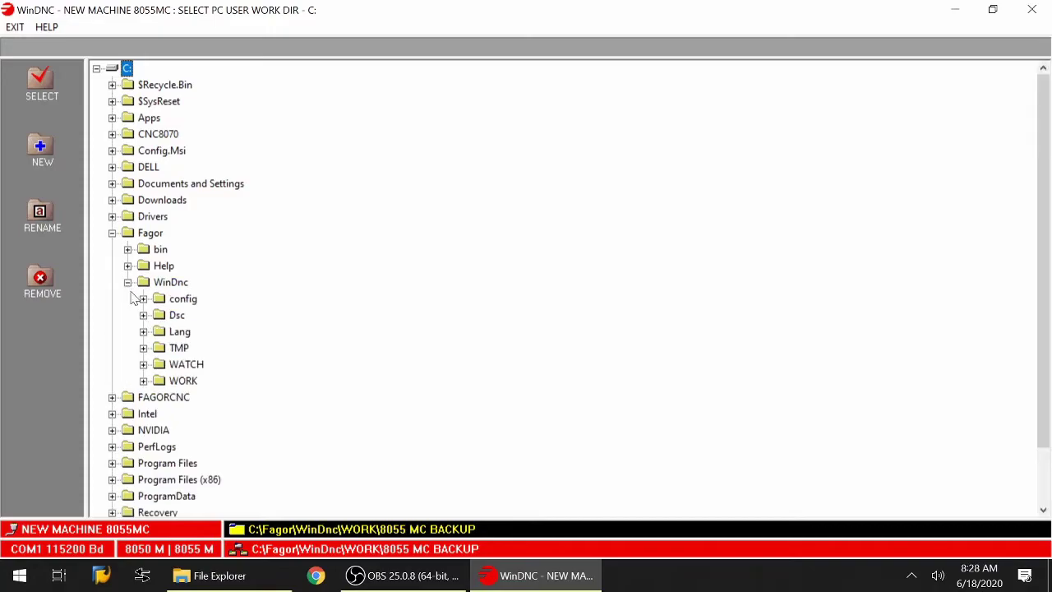
click(181, 381)
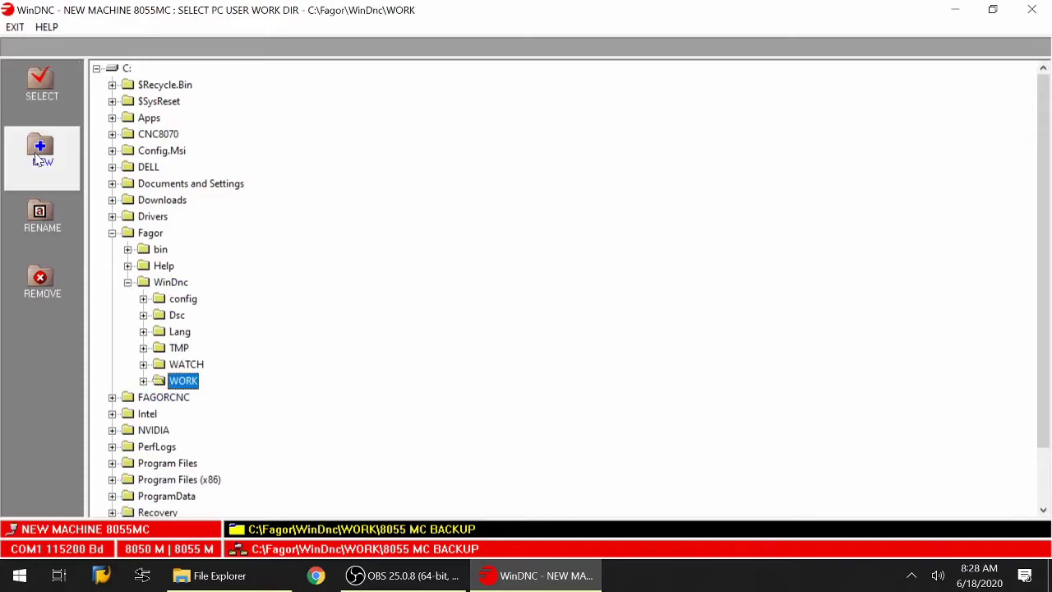
click(64, 164)
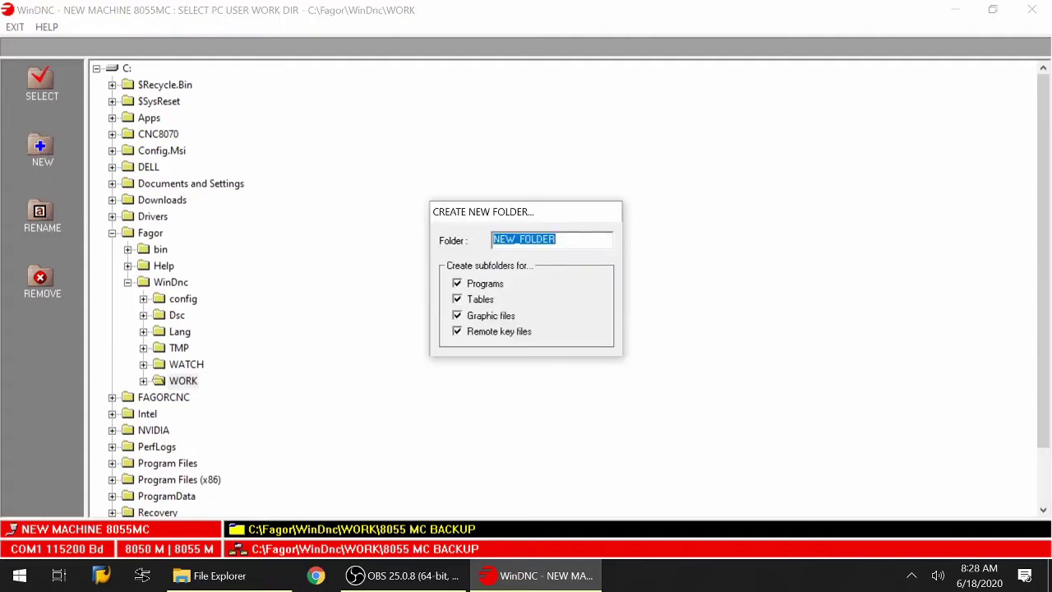
text(8055)
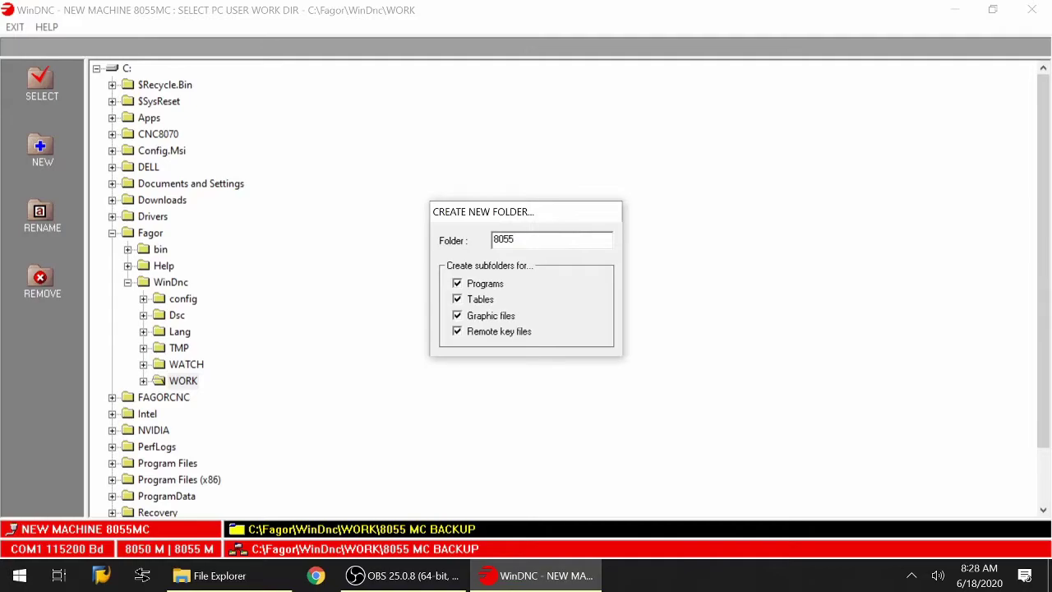
text( MC BACKUP)
key(Return)
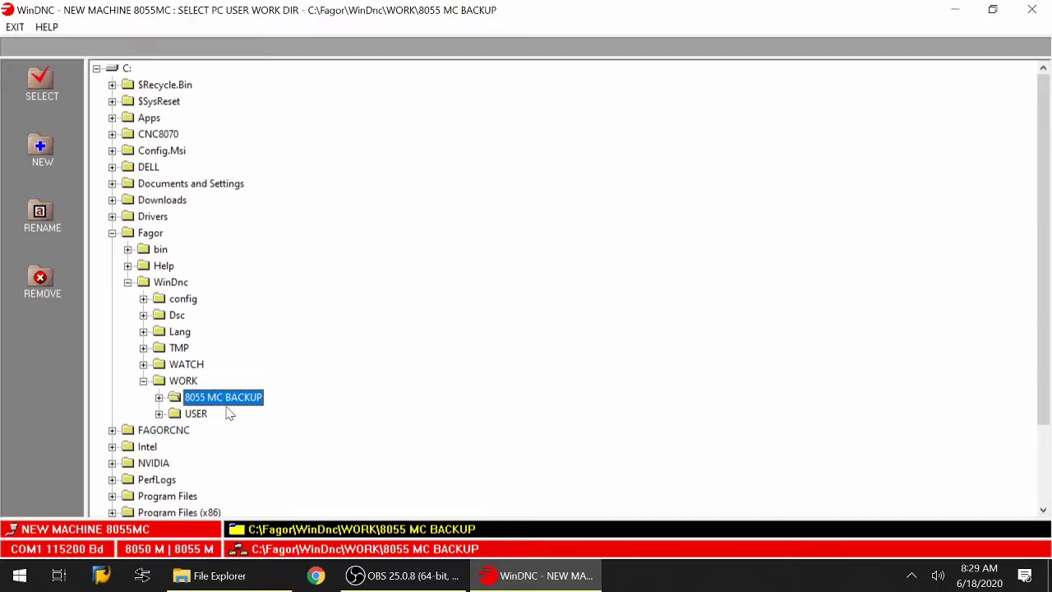
click(33, 90)
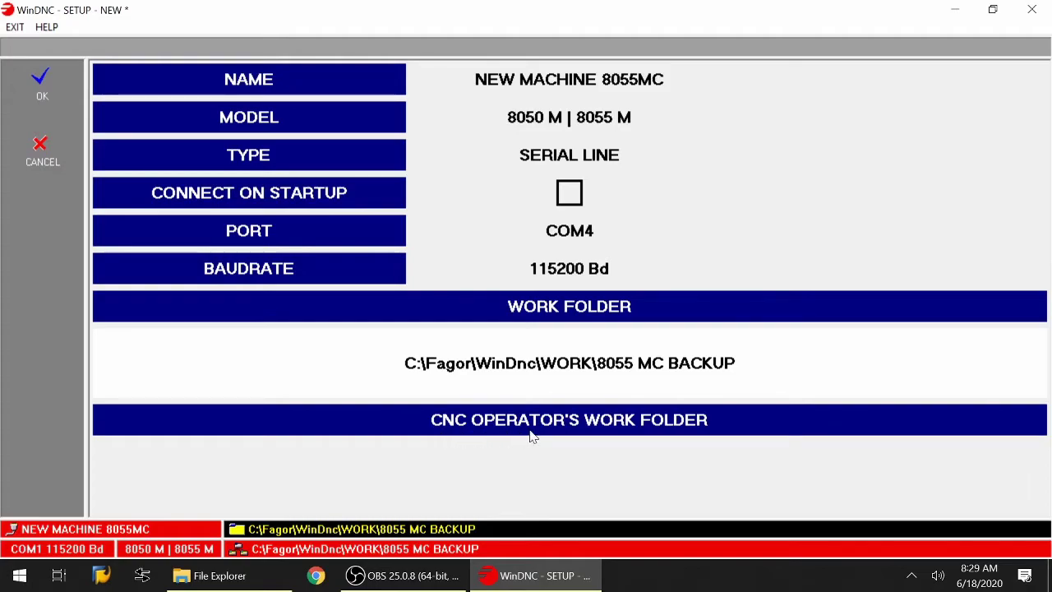
Step: Select C:\Fagor\WinDnc\WORK\8055 MC BACKUP as the CNC operator's work folder
click(556, 491)
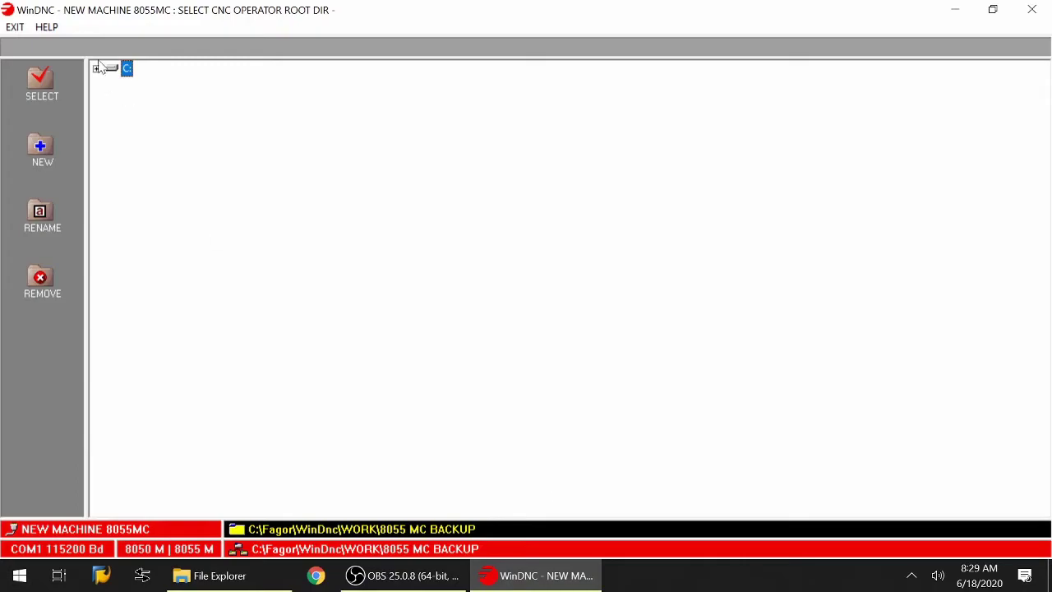
click(98, 70)
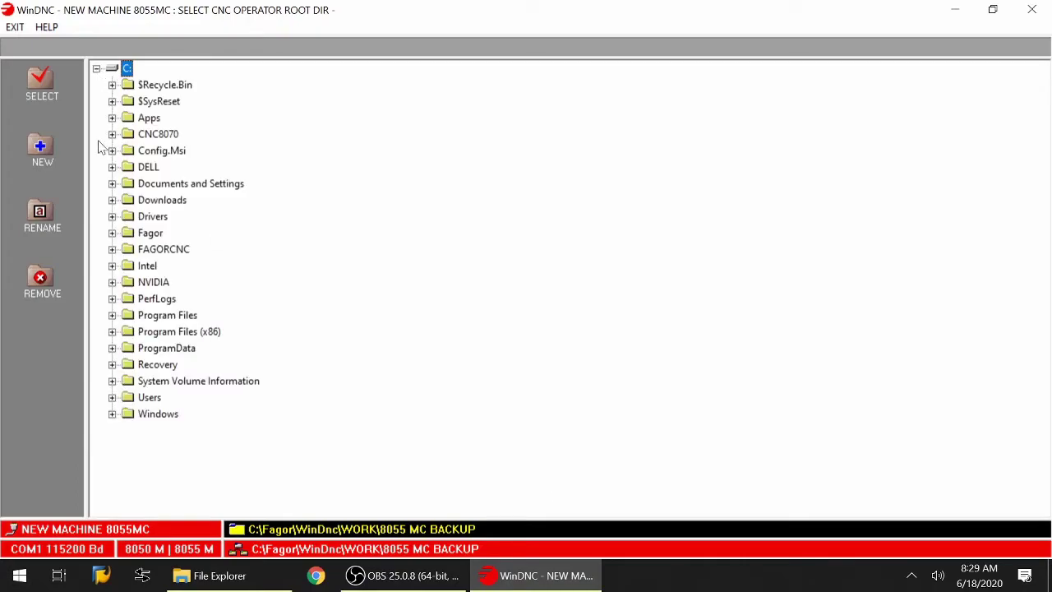
click(113, 234)
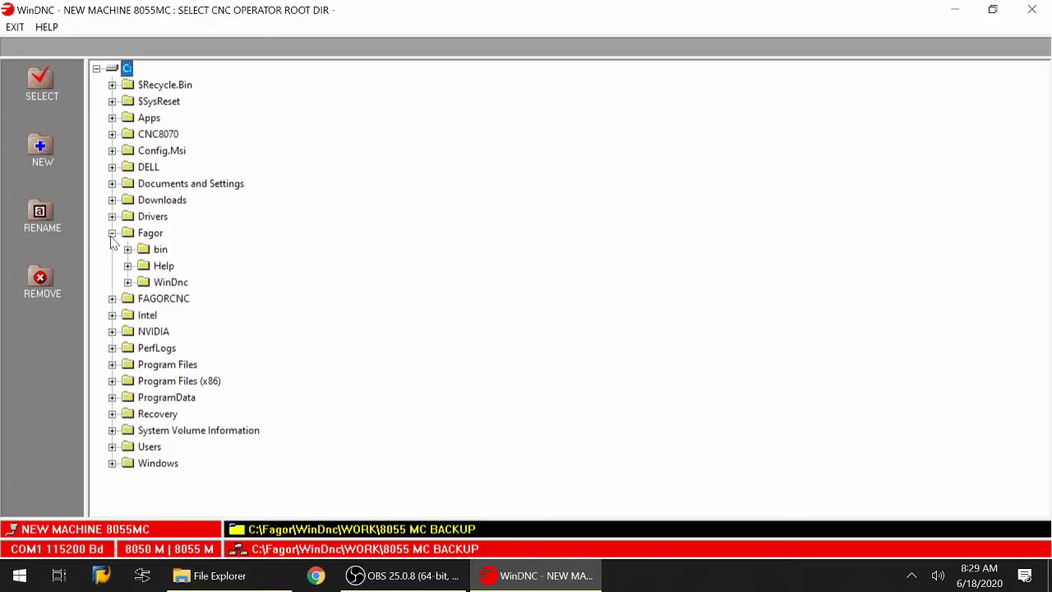
click(128, 283)
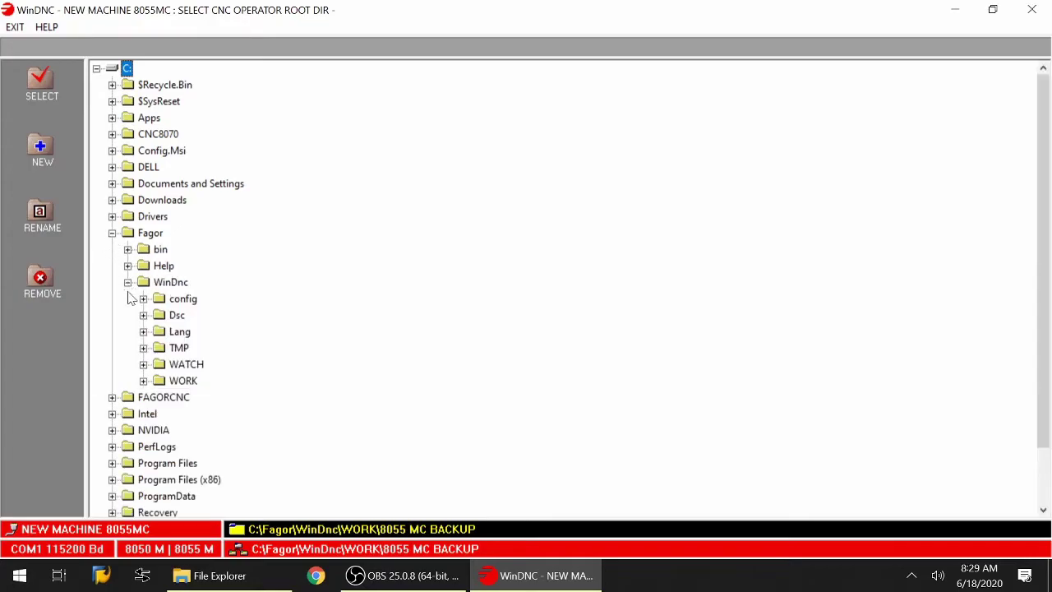
click(143, 382)
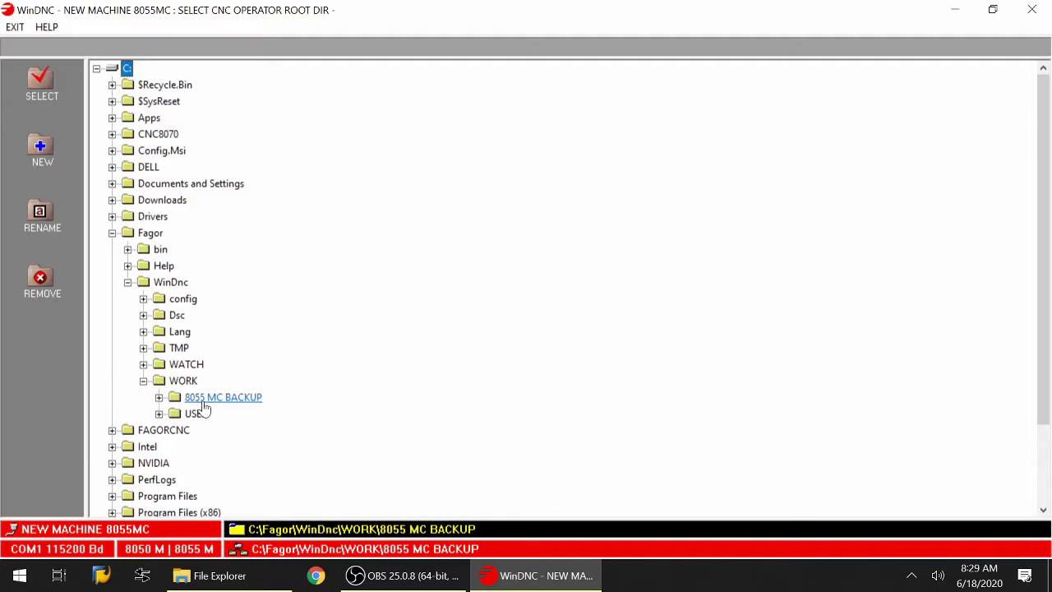
click(246, 402)
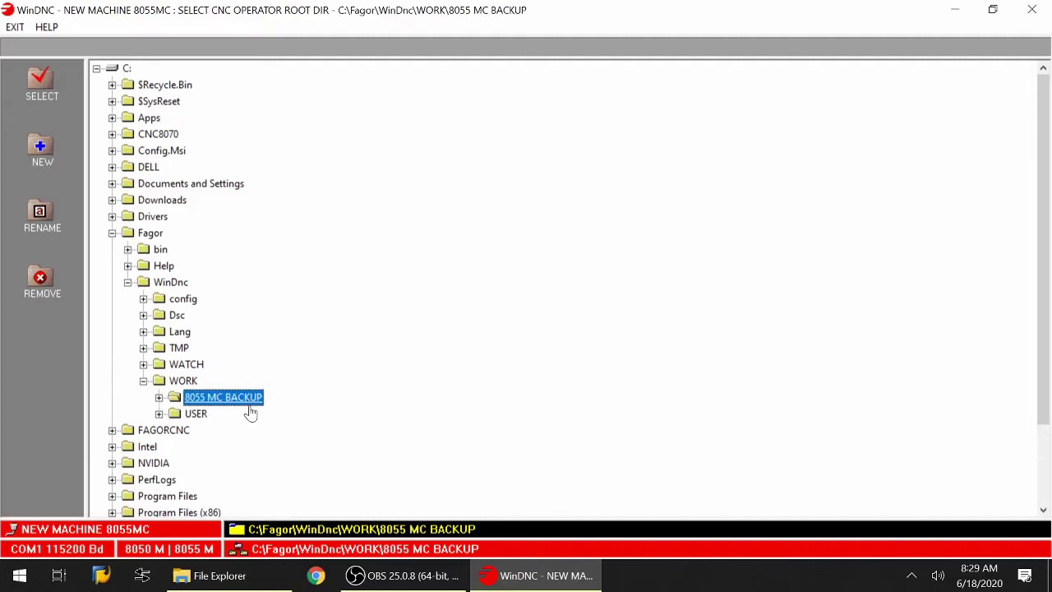
click(41, 97)
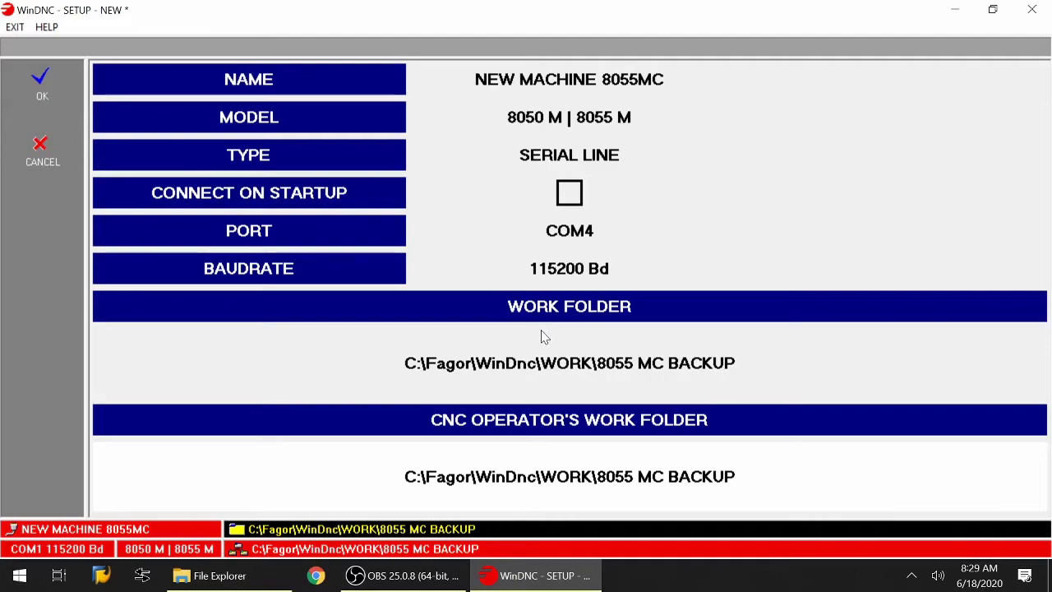
Step: Save the new machine setup and select NEW MACHINE 8055MC on COM4 as the active device
click(24, 118)
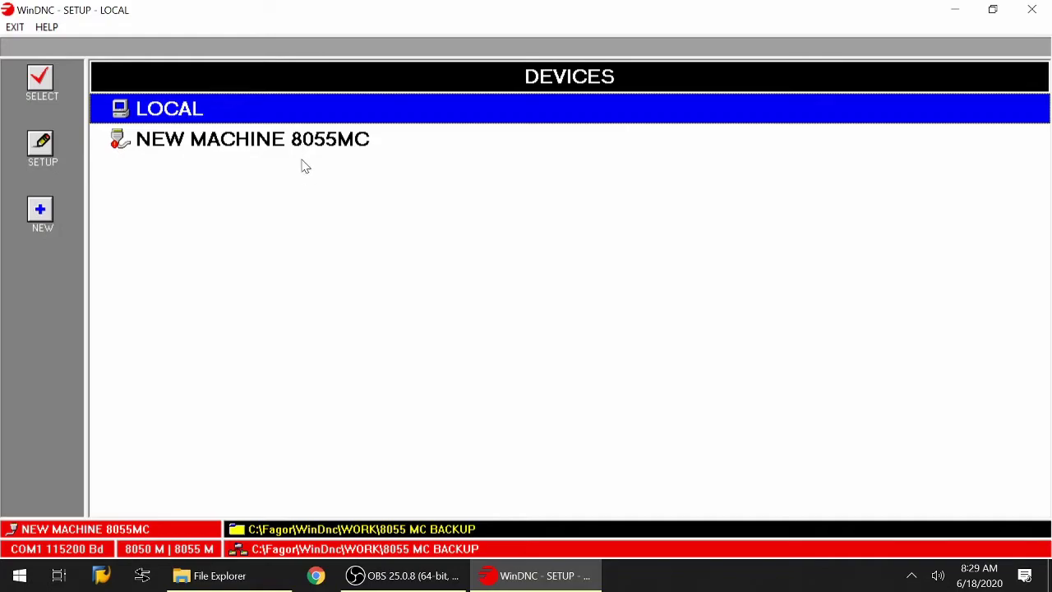
click(224, 155)
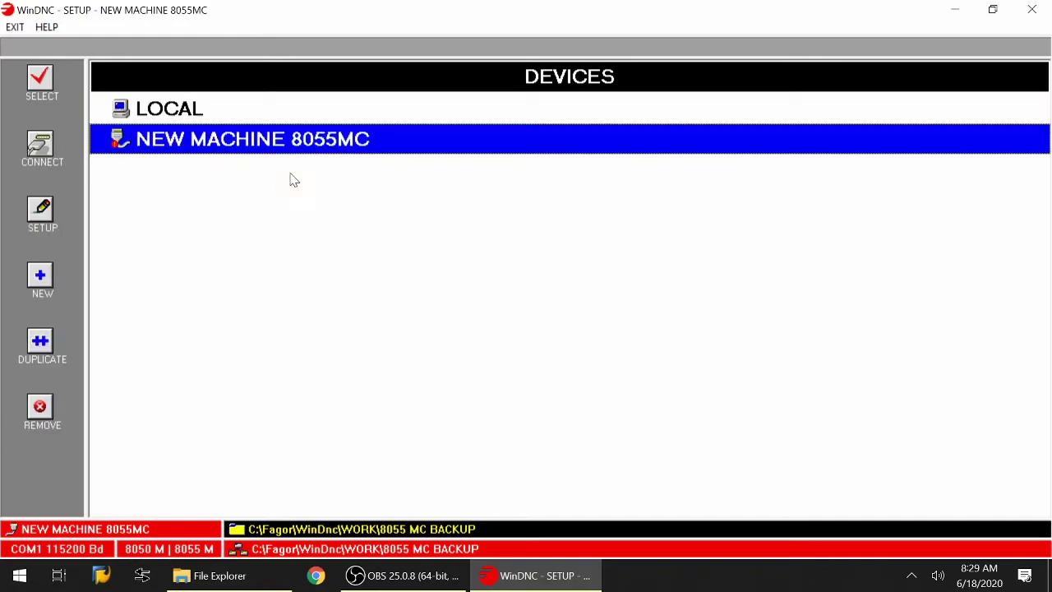
click(34, 113)
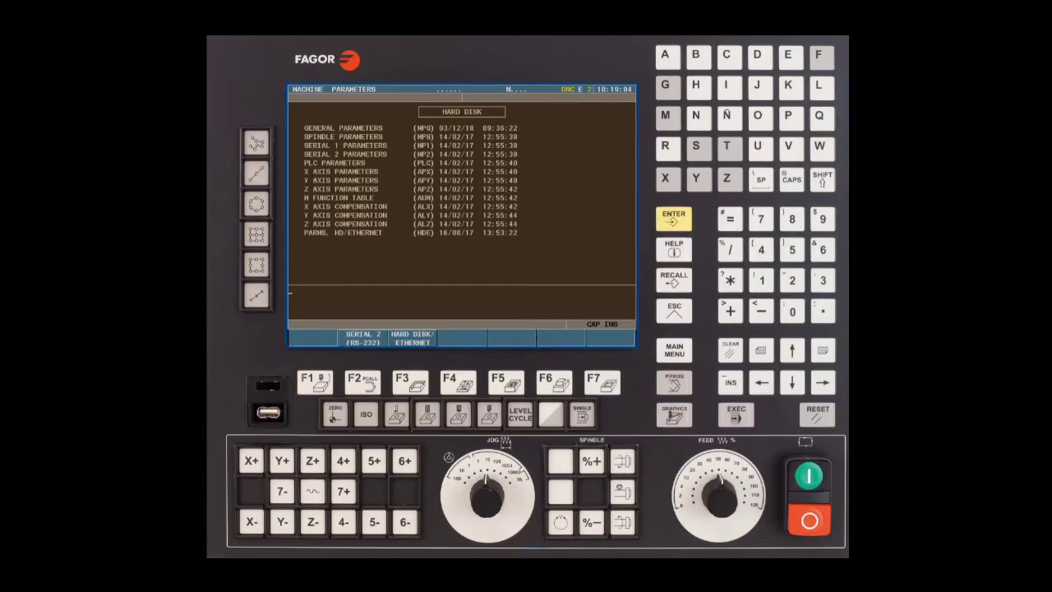
Step: Bring up the Serial 2 (RS-232) parameters table, with BAUDRATE 11 and PWONDNC YES
click(362, 381)
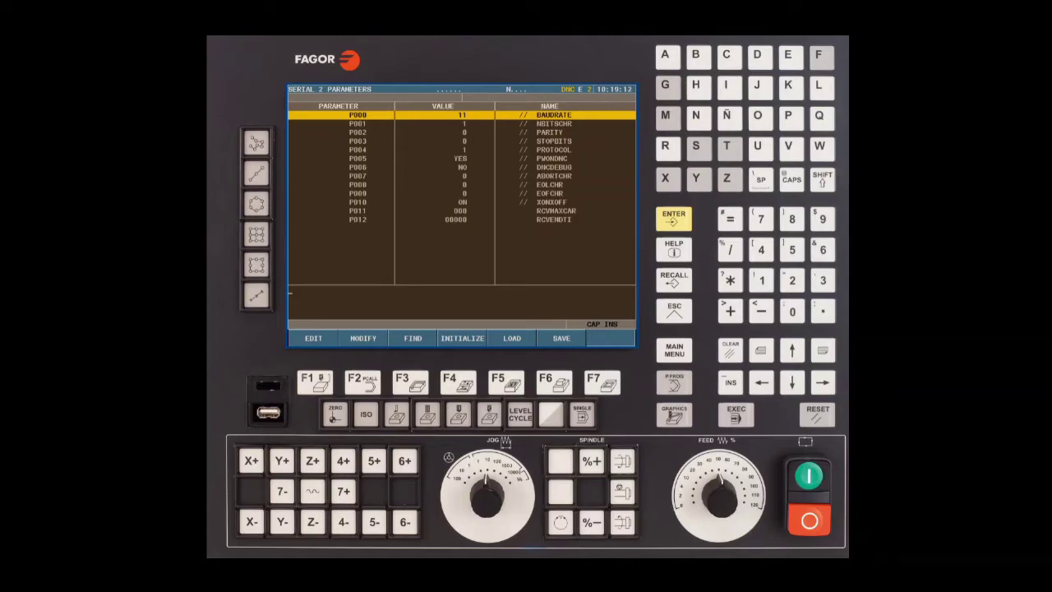
Step: Initialize the Serial 2 parameters, set baud rate P000 to 11, then reset the CNC
click(457, 382)
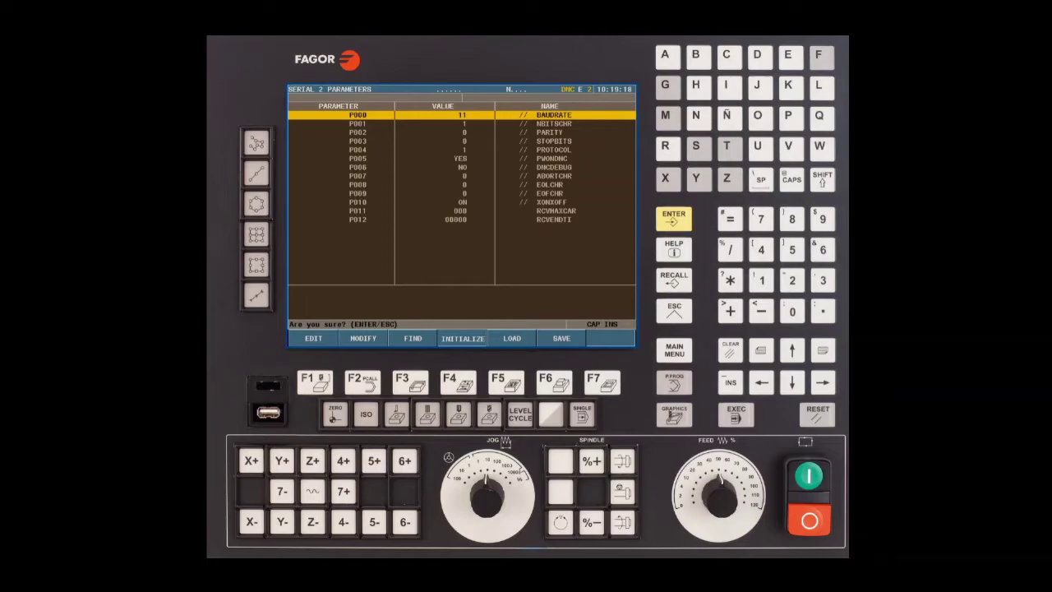
click(673, 218)
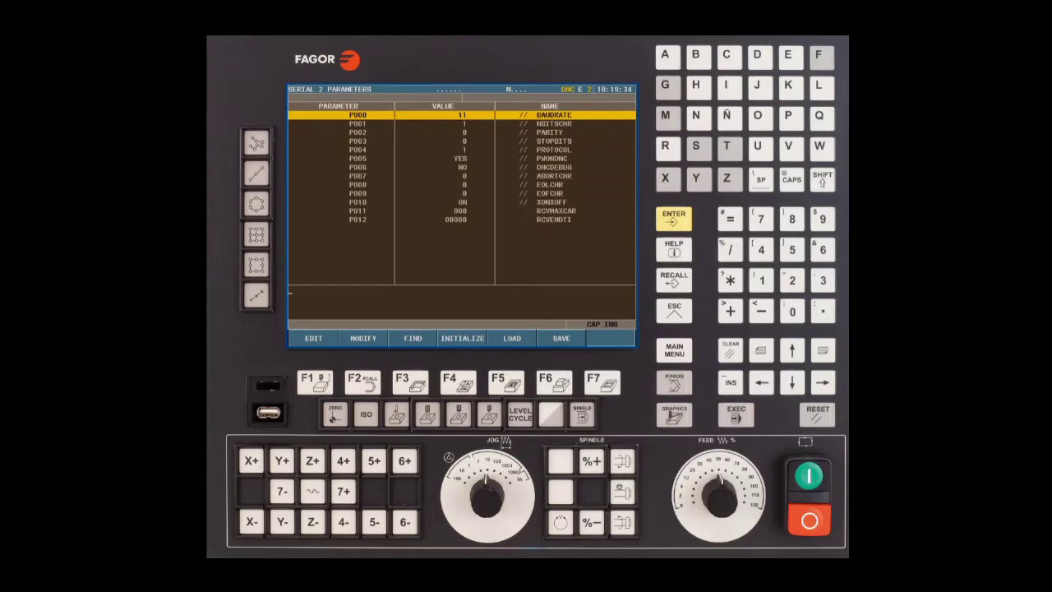
click(363, 382)
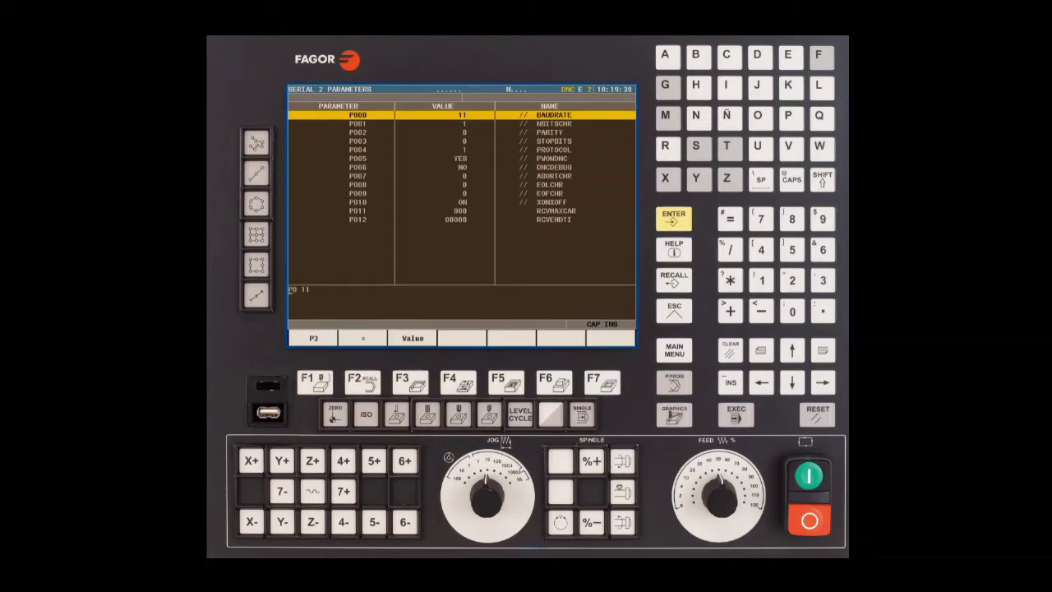
click(823, 382)
click(761, 280)
click(674, 217)
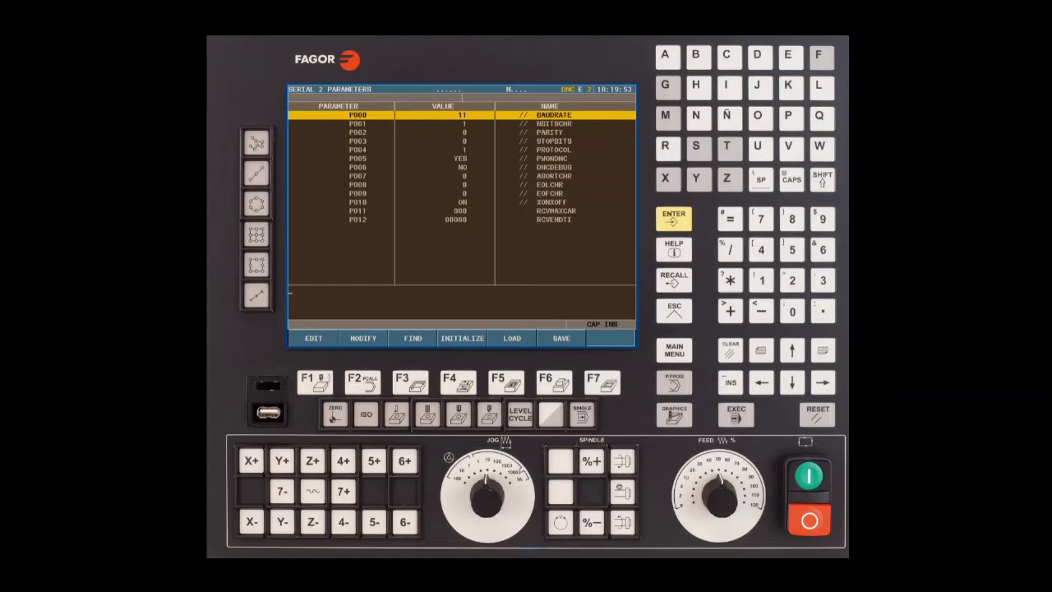
click(821, 180)
click(817, 415)
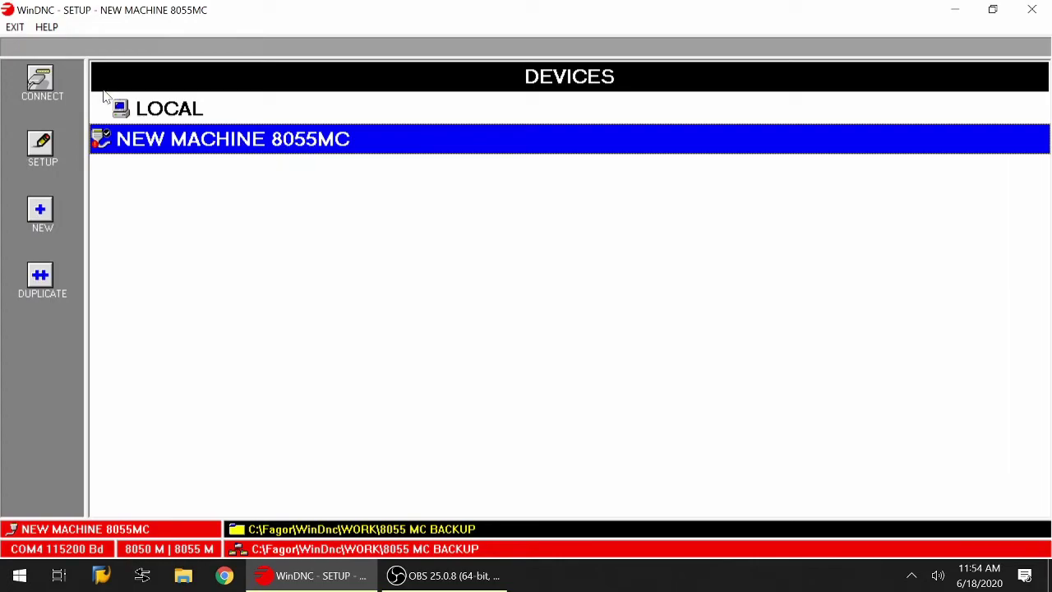
Step: Connect to NEW MACHINE 8055MC and go to its Select a Tool screen
click(41, 83)
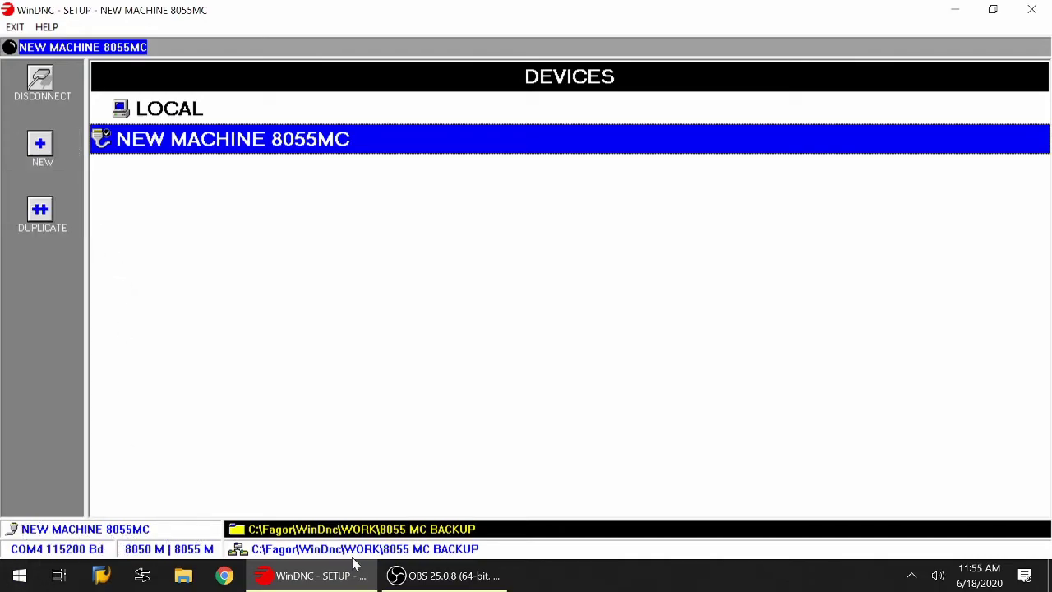
key(Escape)
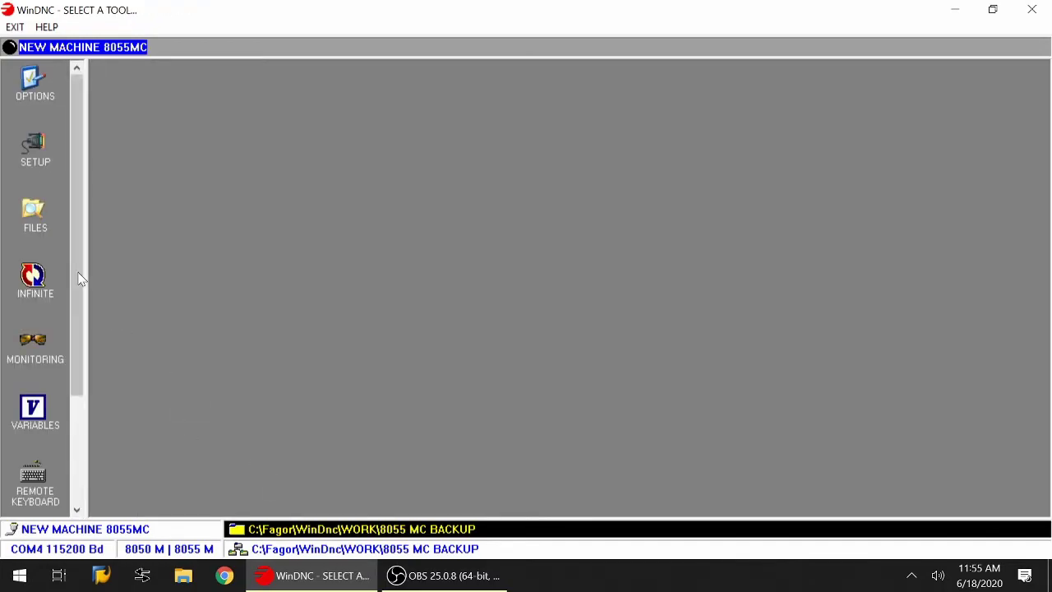
Step: Open Files and copy all 26 CNC tables into the 8055 MC BACKUP folder
click(59, 224)
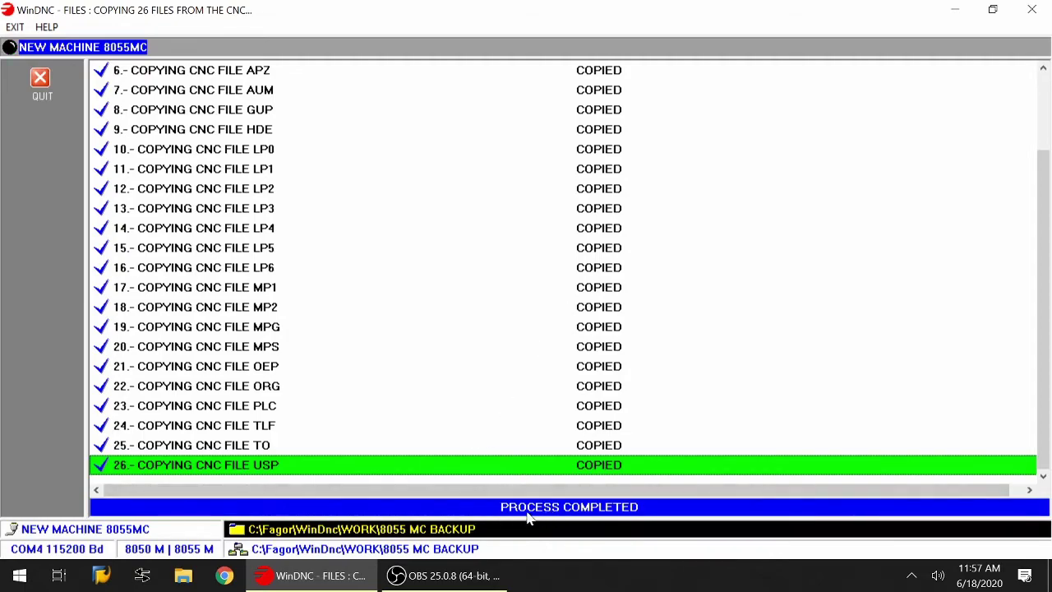
Step: Copy the seven CNC screen files (001–006, 101) to the PC, then list the WGD files
click(622, 518)
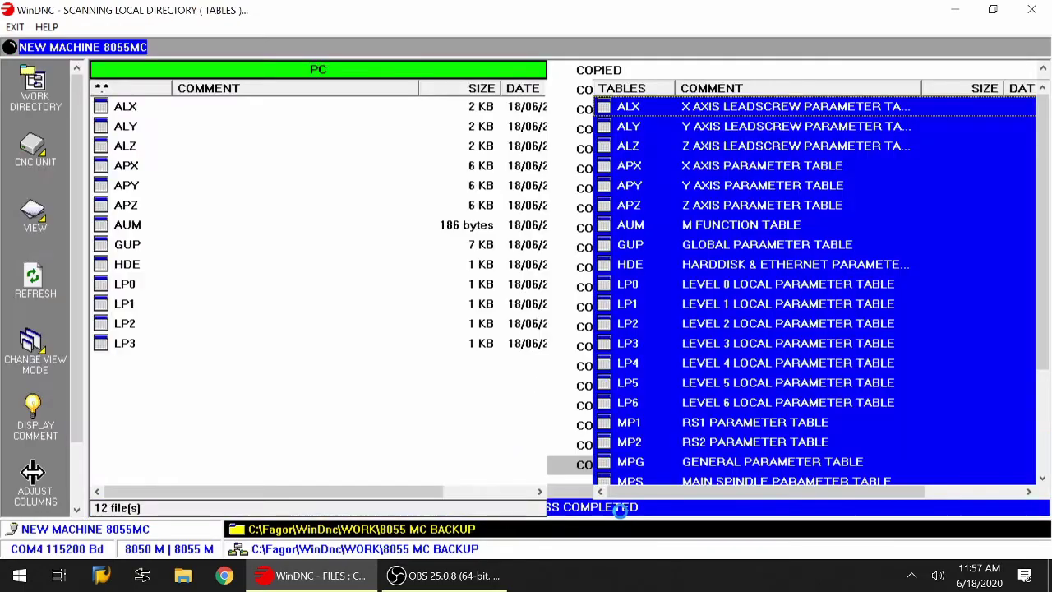
click(35, 229)
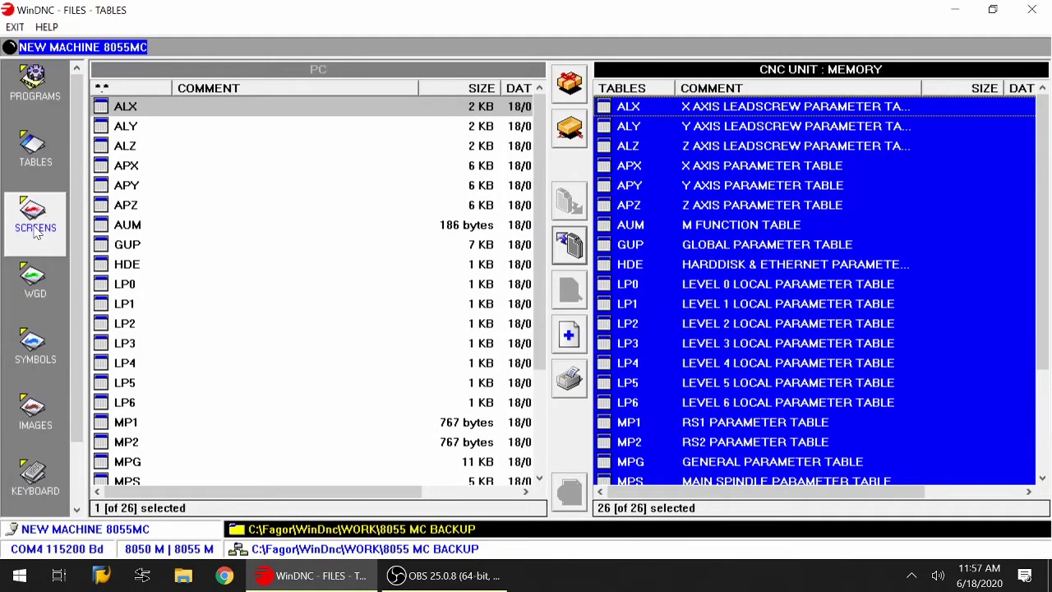
click(47, 249)
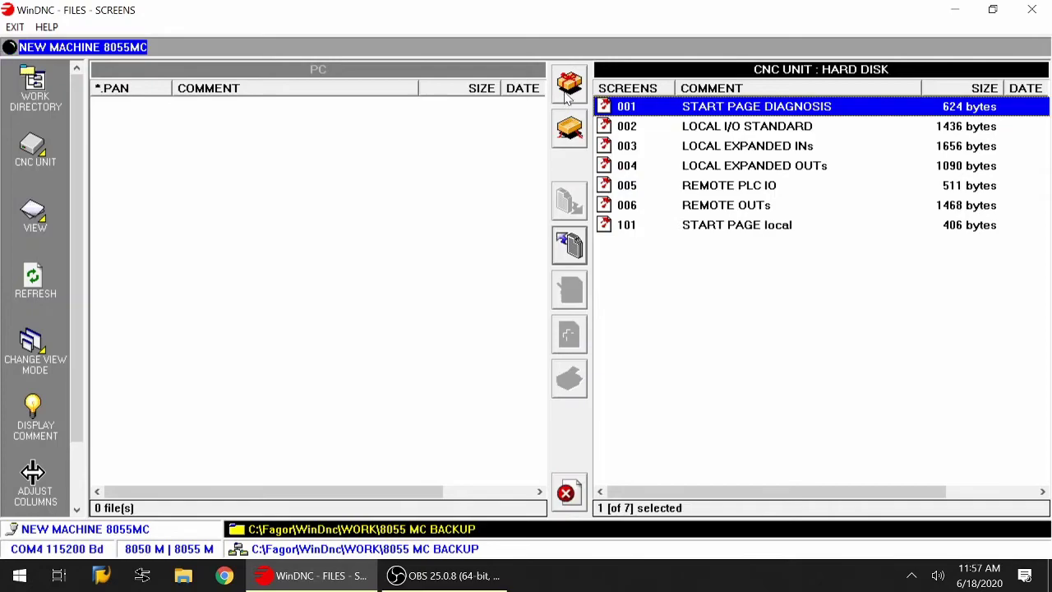
click(568, 245)
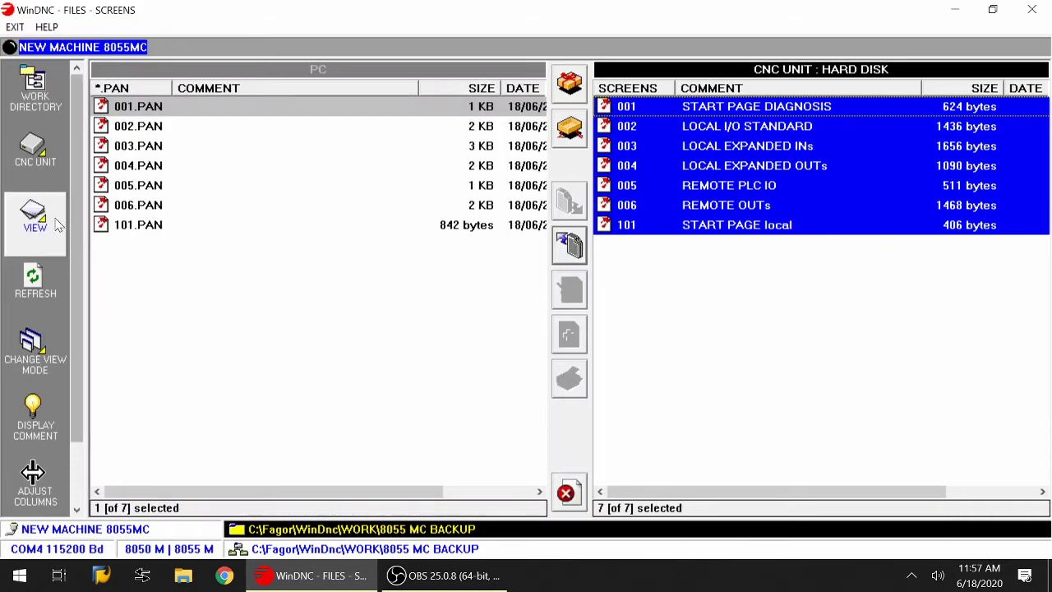
click(37, 218)
click(37, 279)
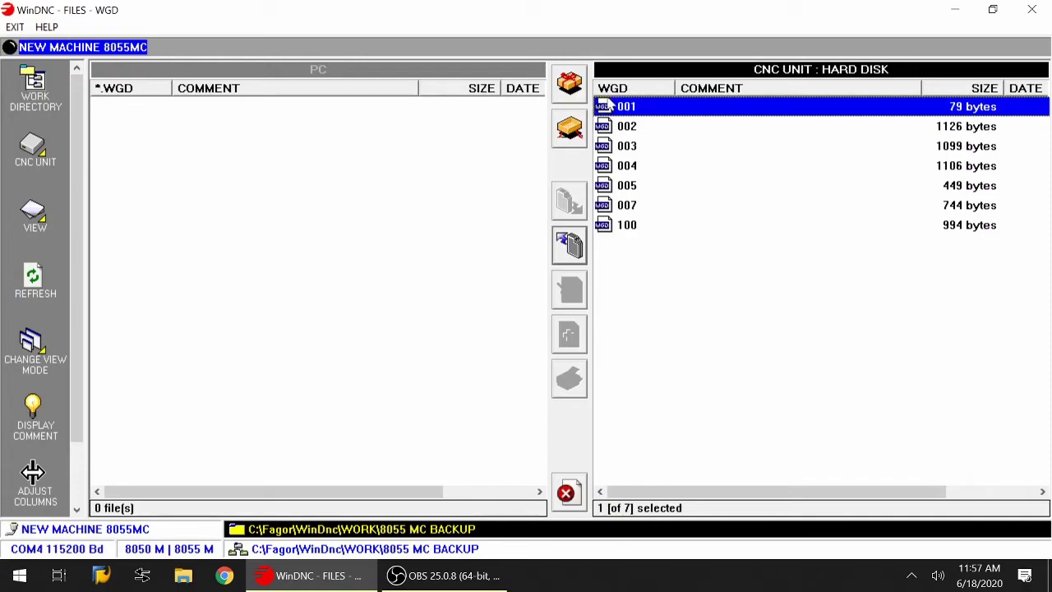
Step: Copy all seven WGD files (001–005, 007, 100) from the CNC into the backup folder
key(ctrl+a)
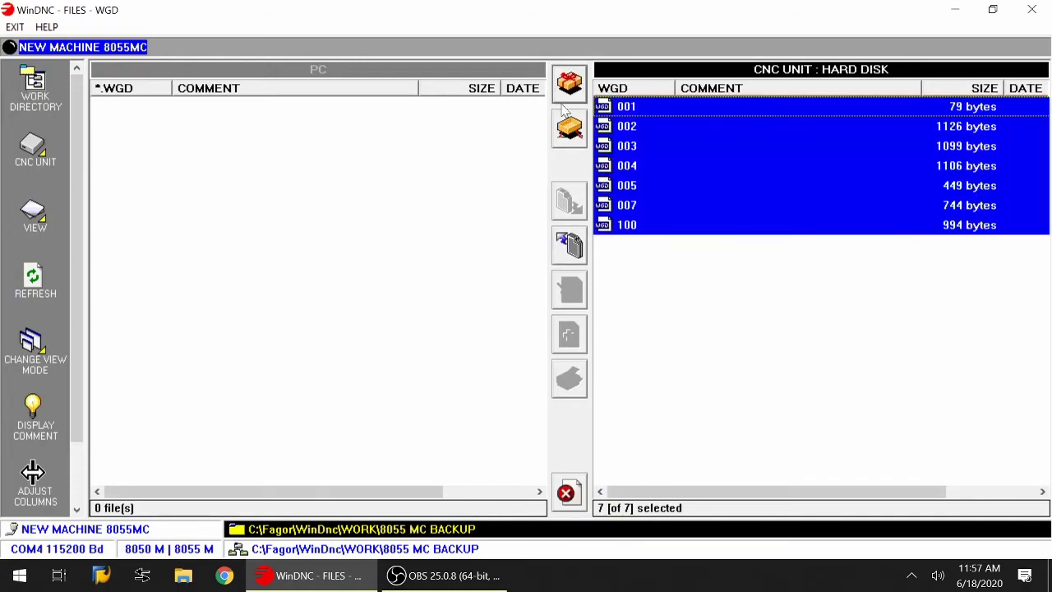
click(567, 246)
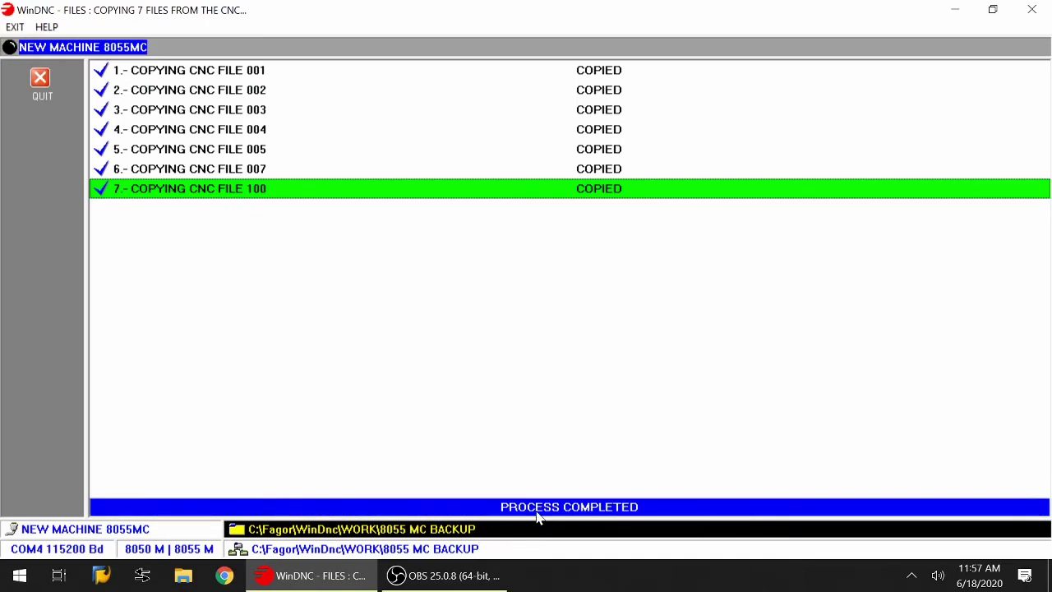
click(34, 215)
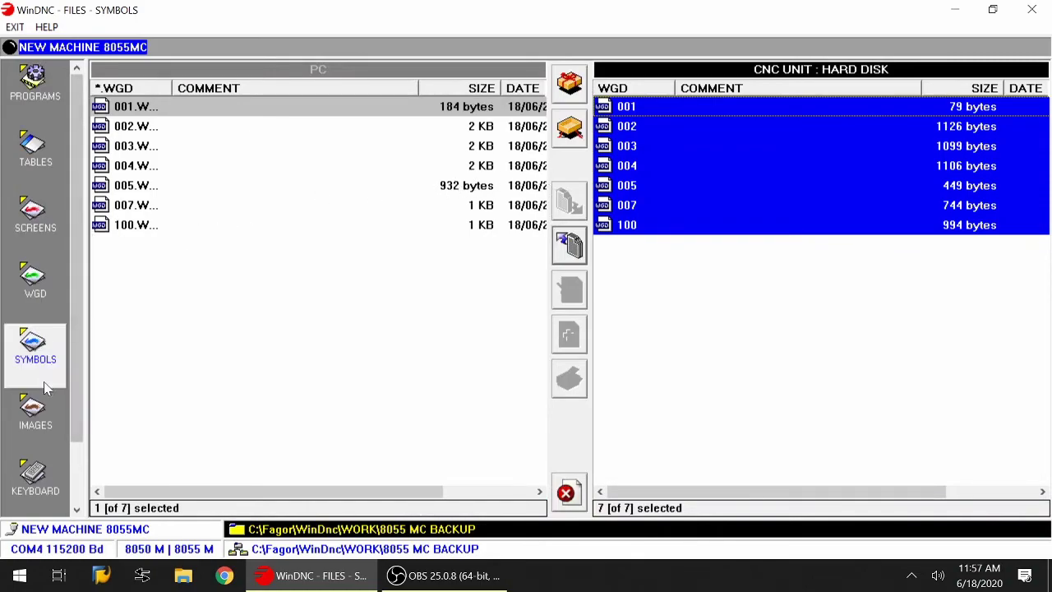
Step: Copy all 14 symbol files (001–138) from the CNC into the 8055 MC BACKUP folder
click(36, 345)
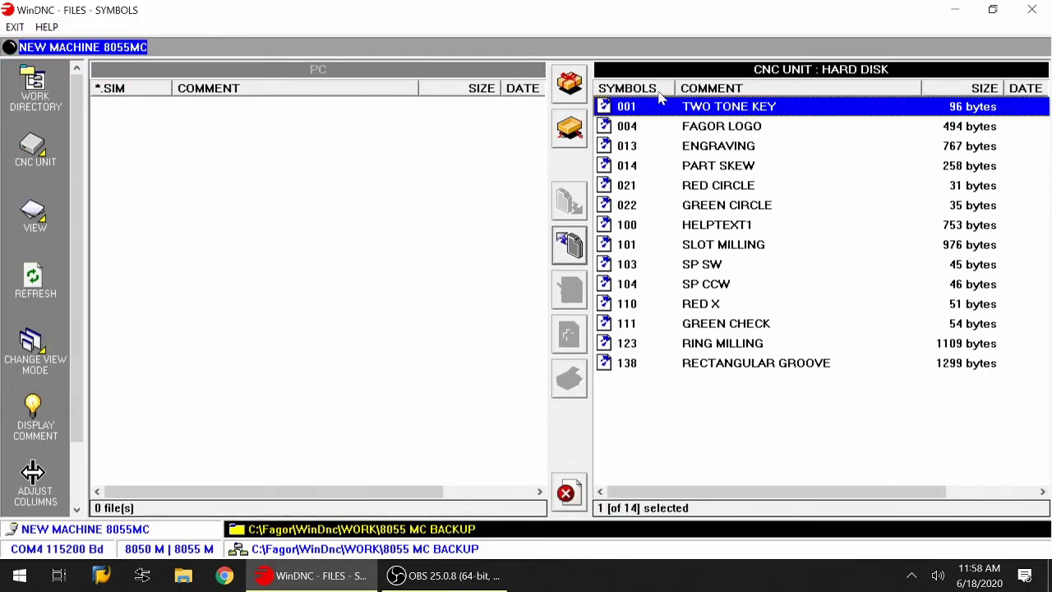
key(ctrl+a)
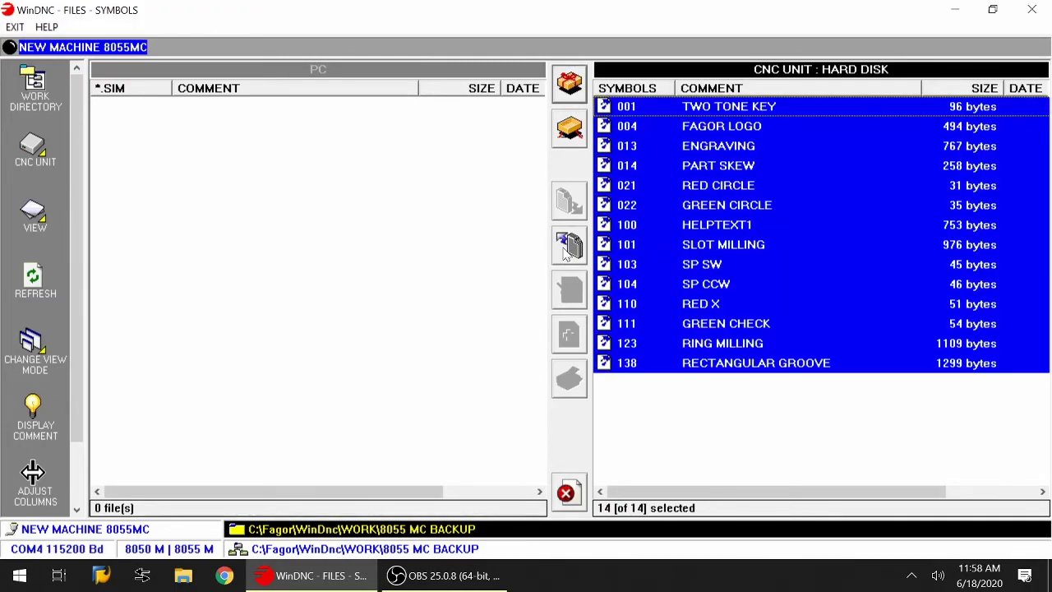
click(569, 247)
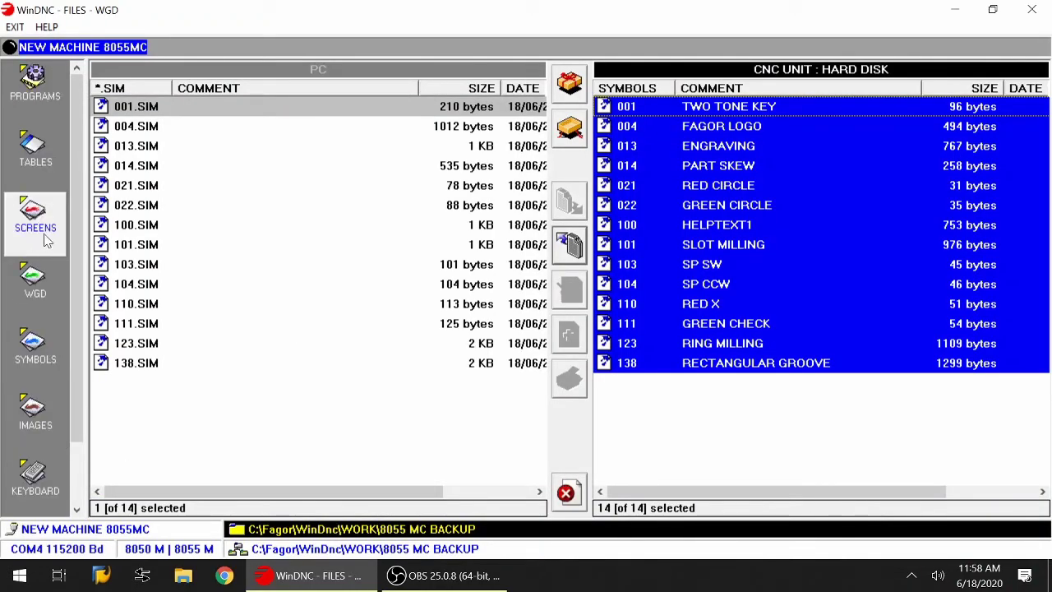
click(53, 423)
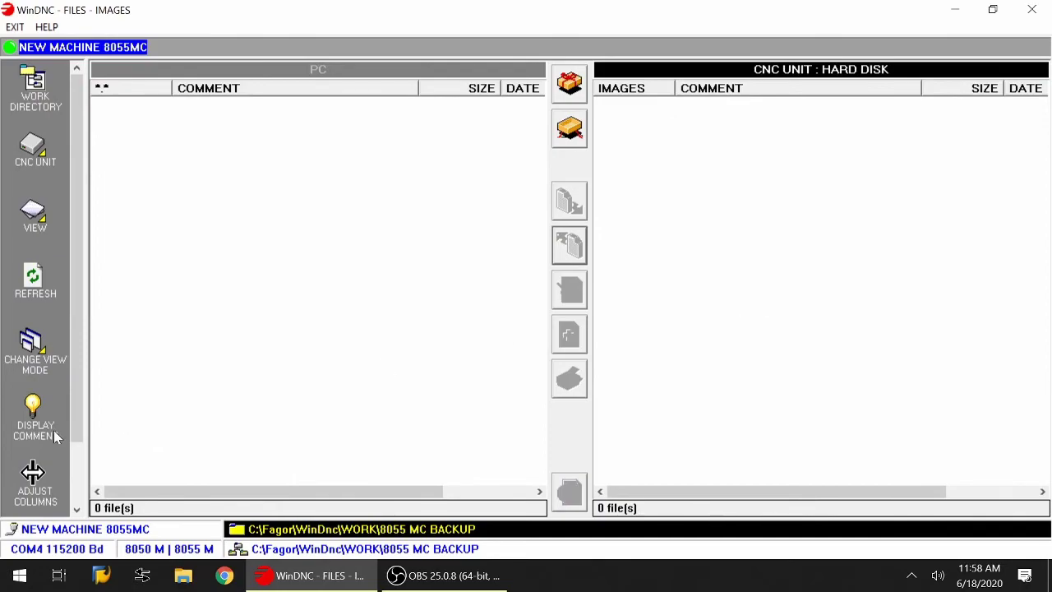
Step: Check the Images and Keyboard lists, confirming the CNC holds no such files
click(36, 160)
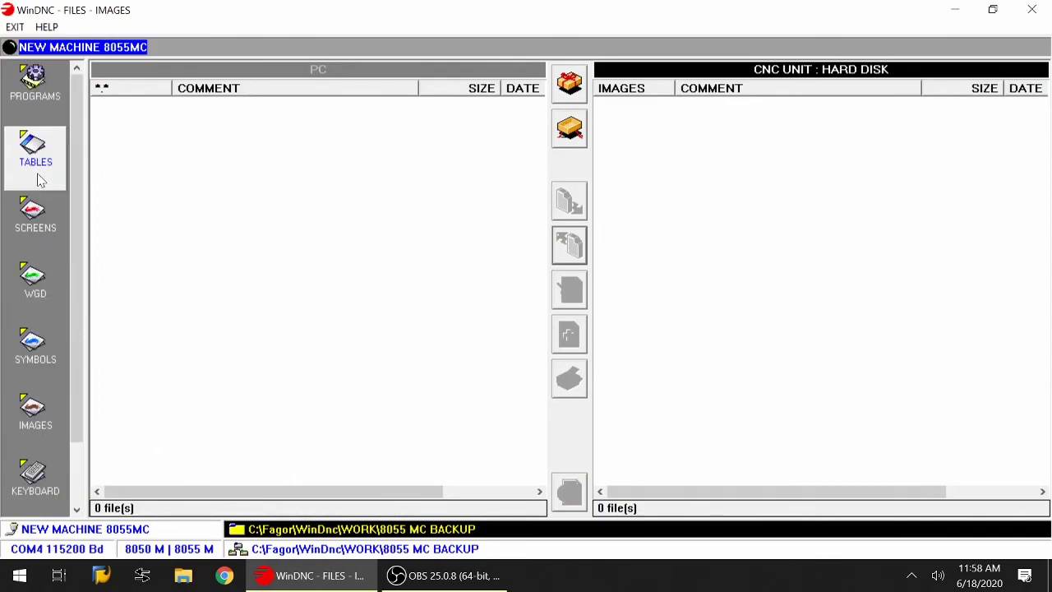
scroll(33, 460, down, 1)
click(35, 418)
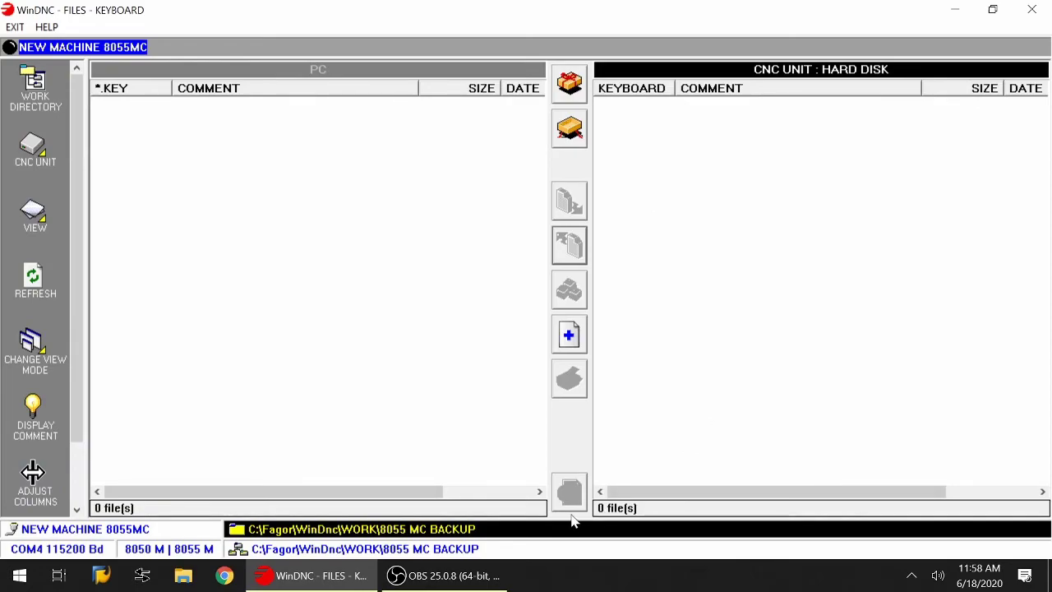
Step: Reopen file transfer and list the programs: 38 on the CNC, 38 on the PC
key(Escape)
click(51, 234)
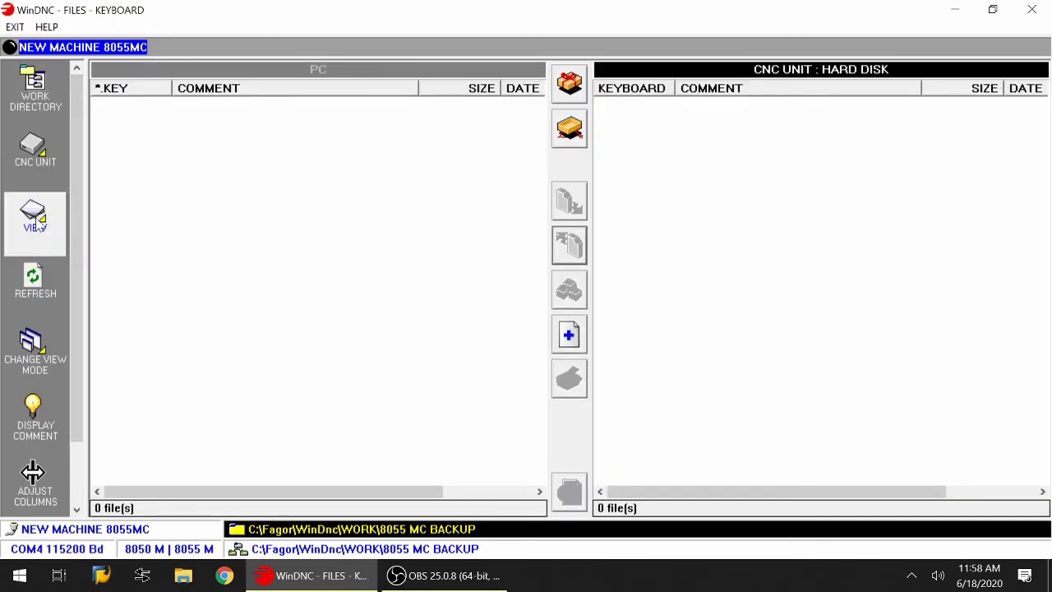
click(41, 236)
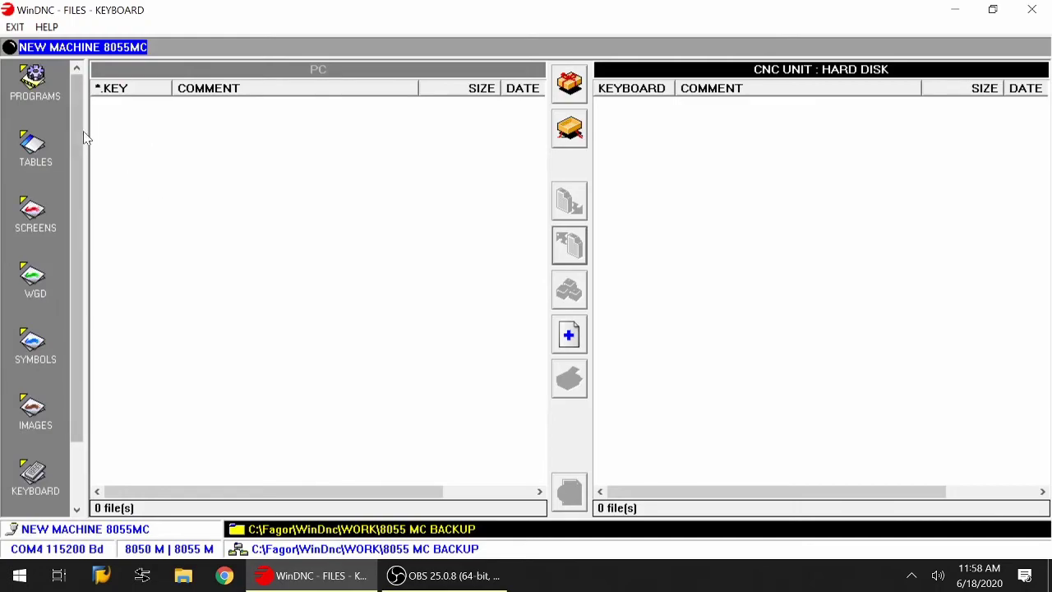
click(51, 105)
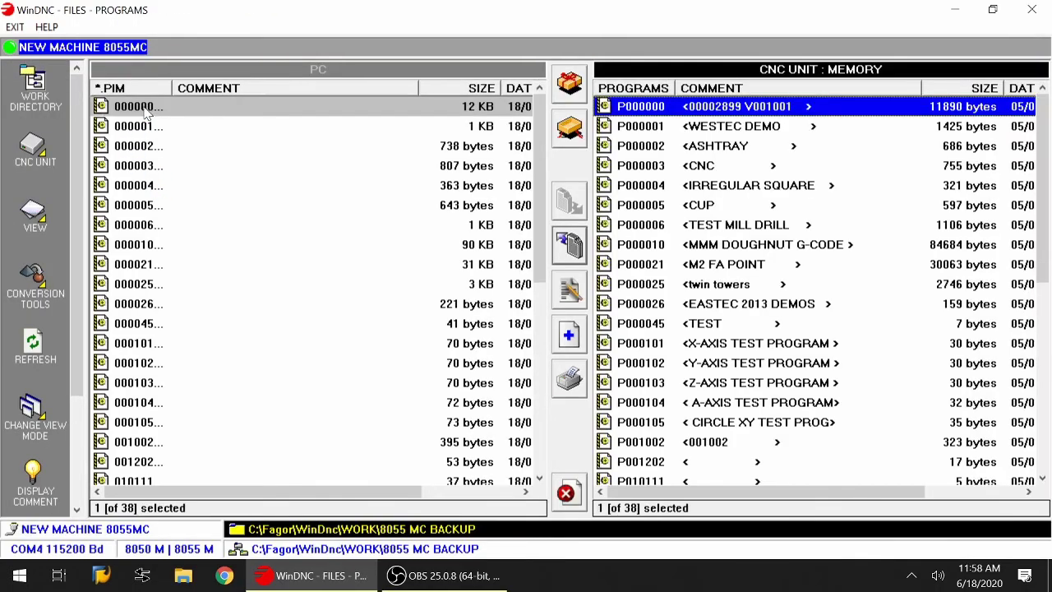
Step: Open the backed-up program 000000.PIM from the PC list and read through its G-code
click(144, 111)
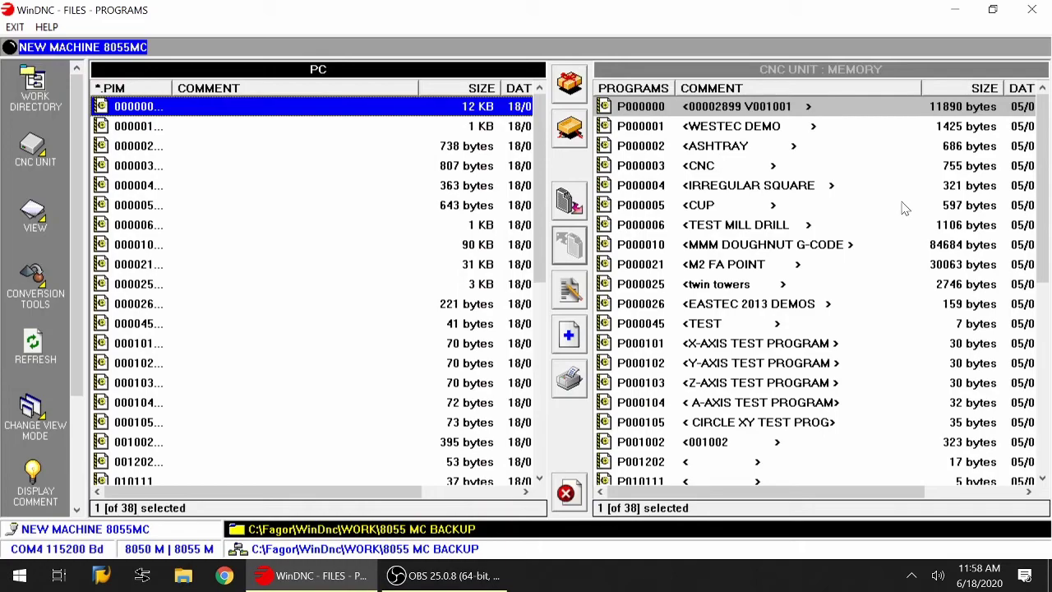
scroll(60, 319, down, 2)
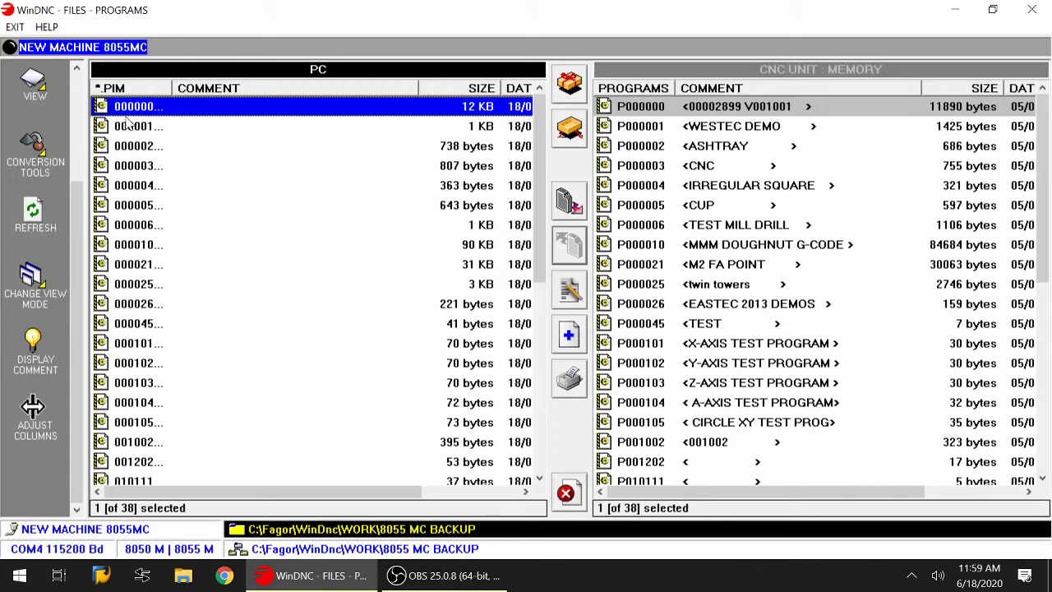
click(570, 292)
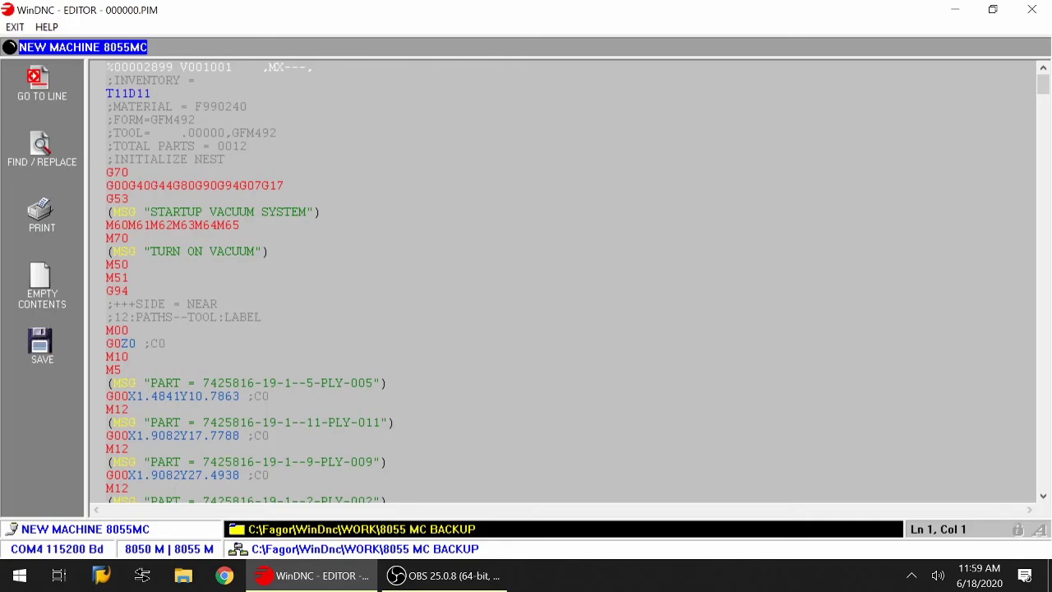
scroll(562, 280, down, 7)
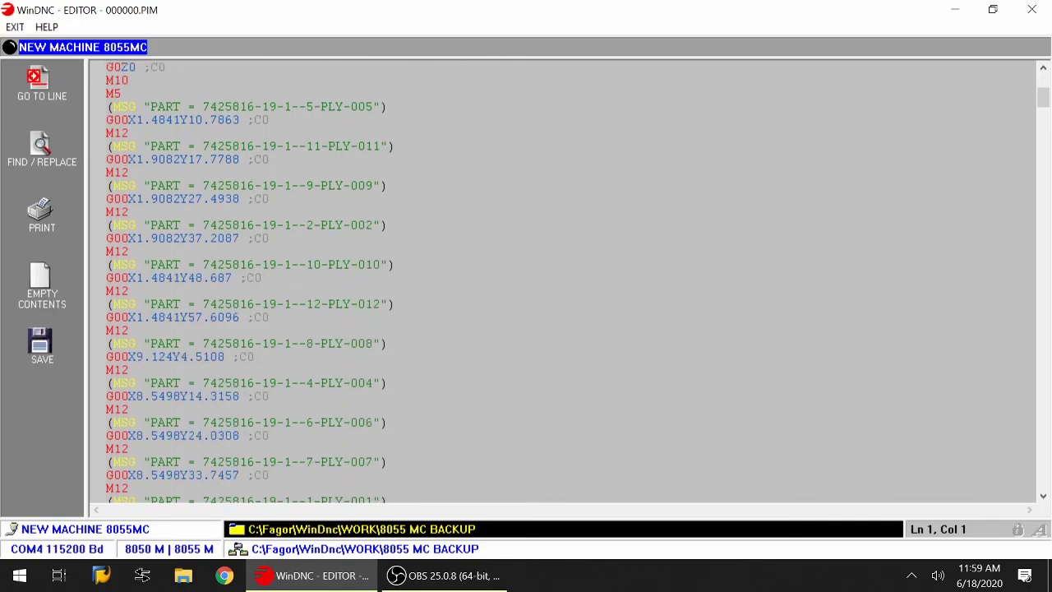
scroll(563, 279, down, 6)
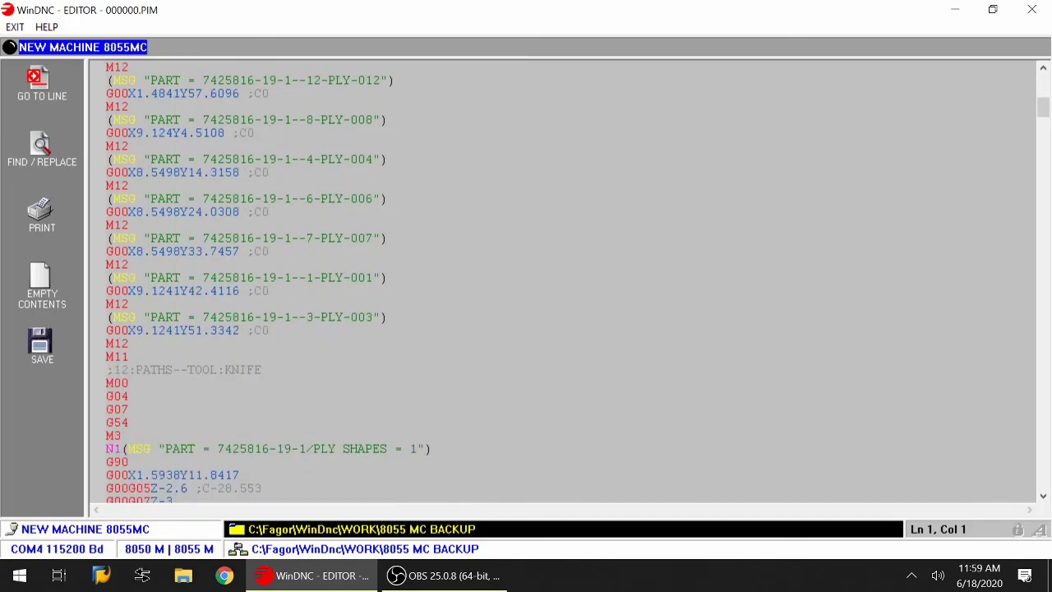
scroll(563, 280, down, 8)
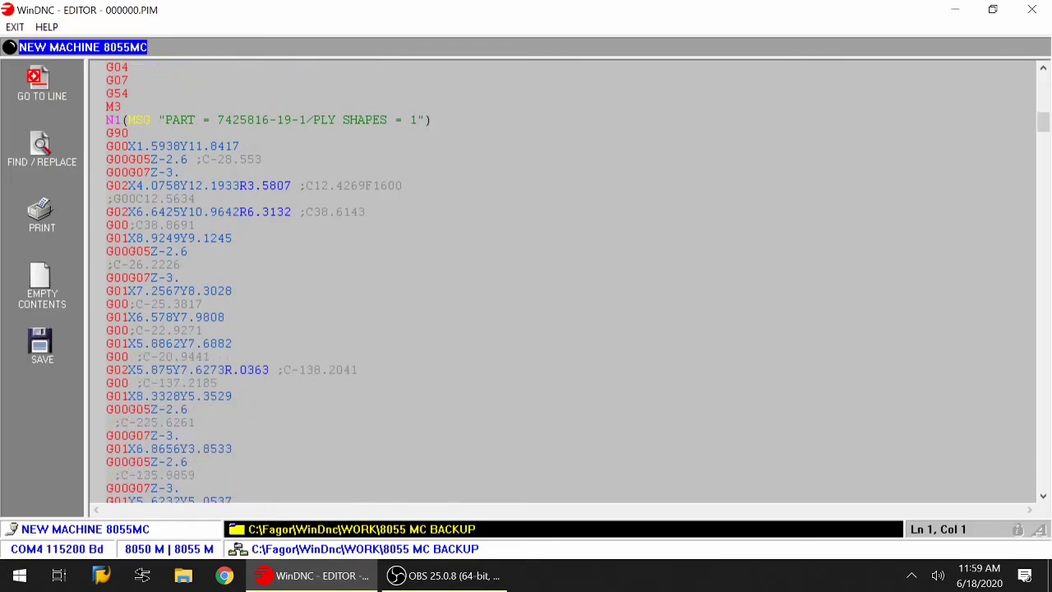
Step: Close WinDNC, minimize OBS to show the desktop, and launch File Explorer
click(1031, 10)
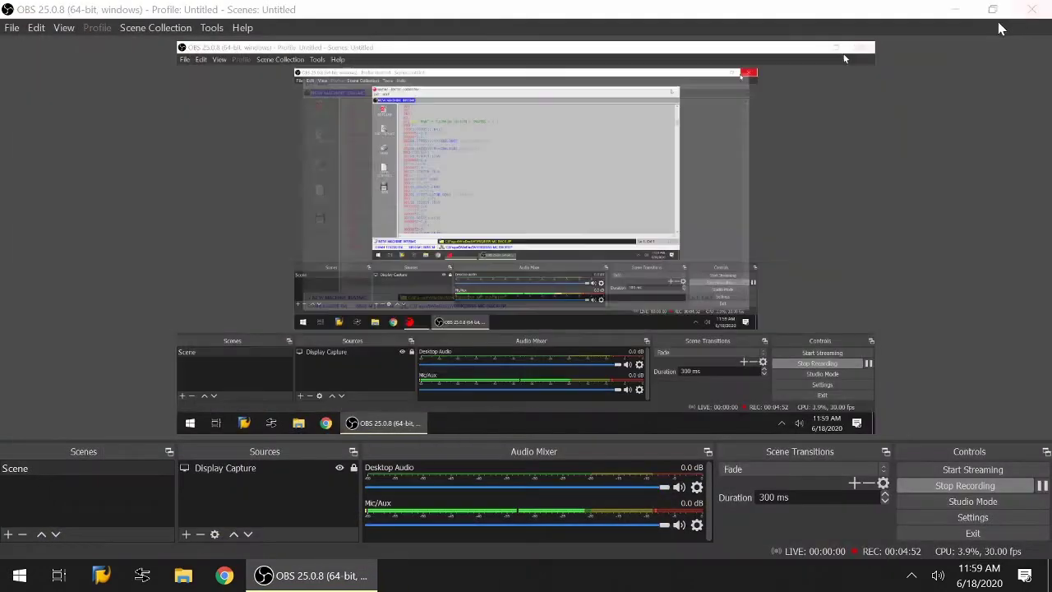
click(954, 10)
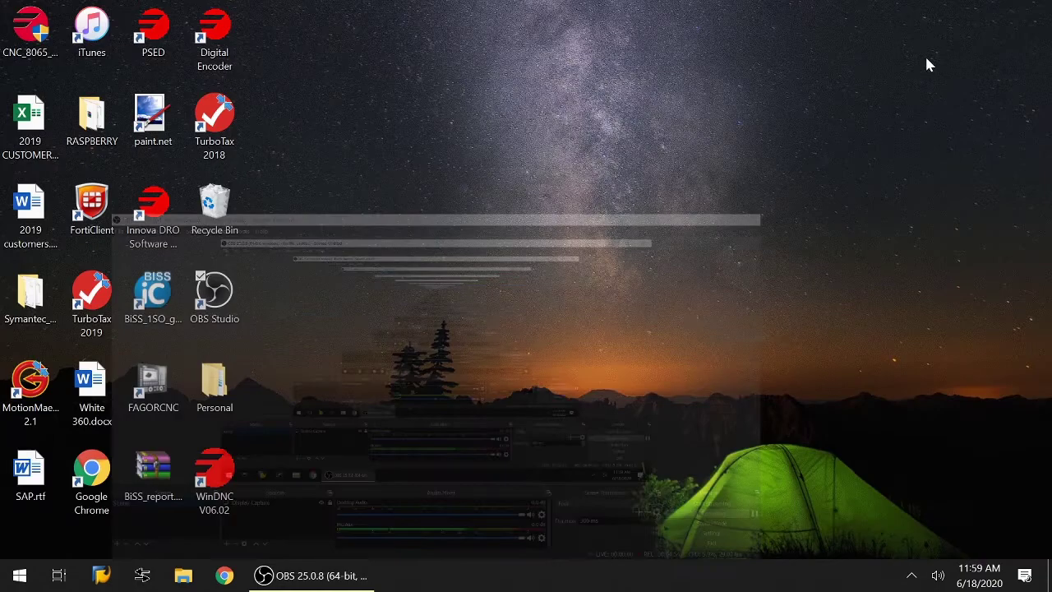
click(184, 577)
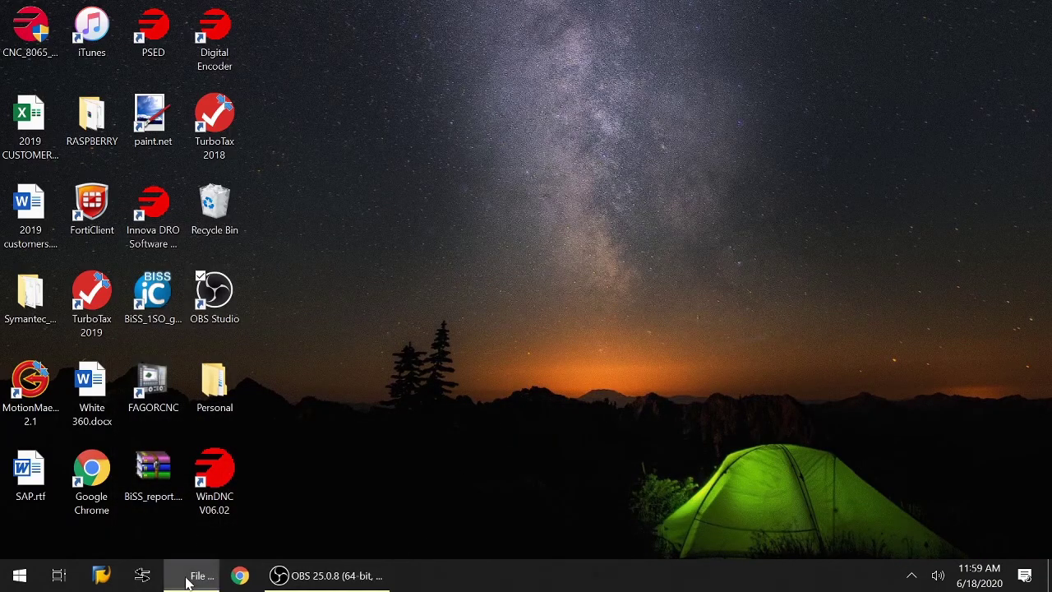
scroll(118, 488, down, 2)
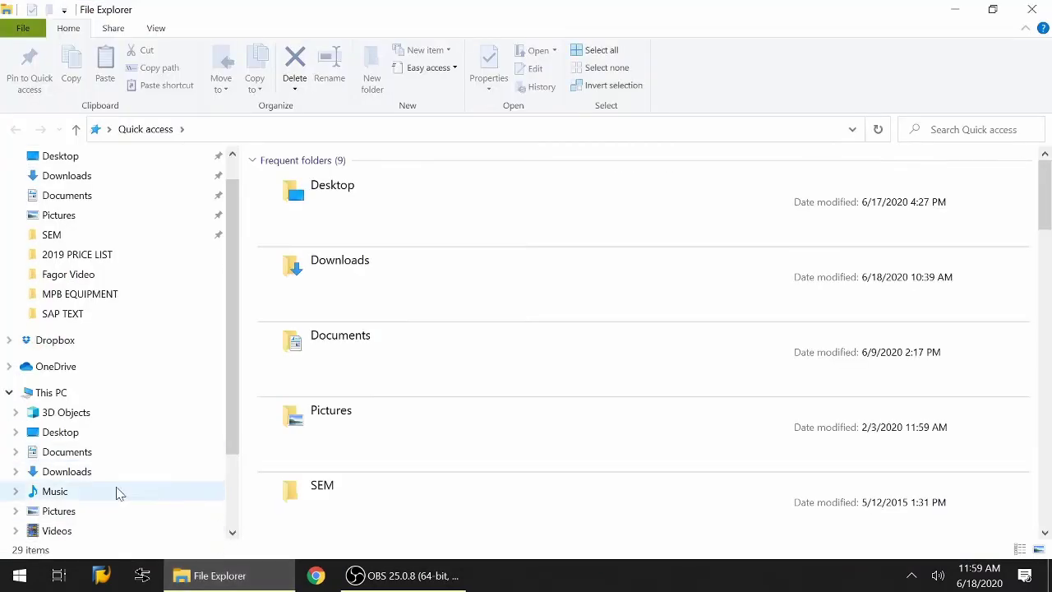
Step: Navigate C:\Fagor\WinDnc\WORK\8055 MC BACKUP into the PRG program folder
click(66, 510)
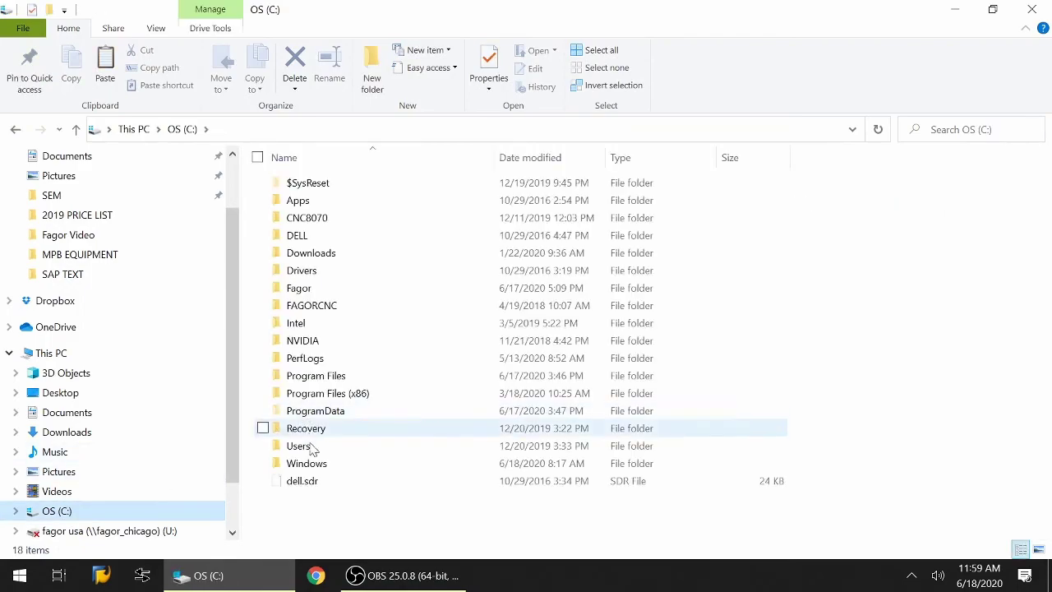
double_click(300, 289)
click(318, 220)
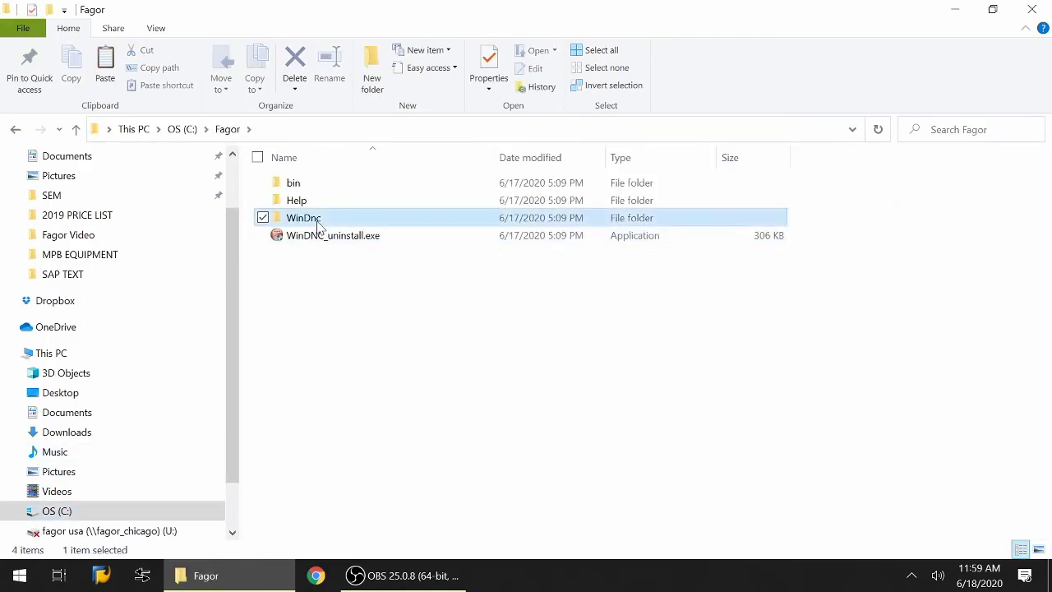
double_click(319, 220)
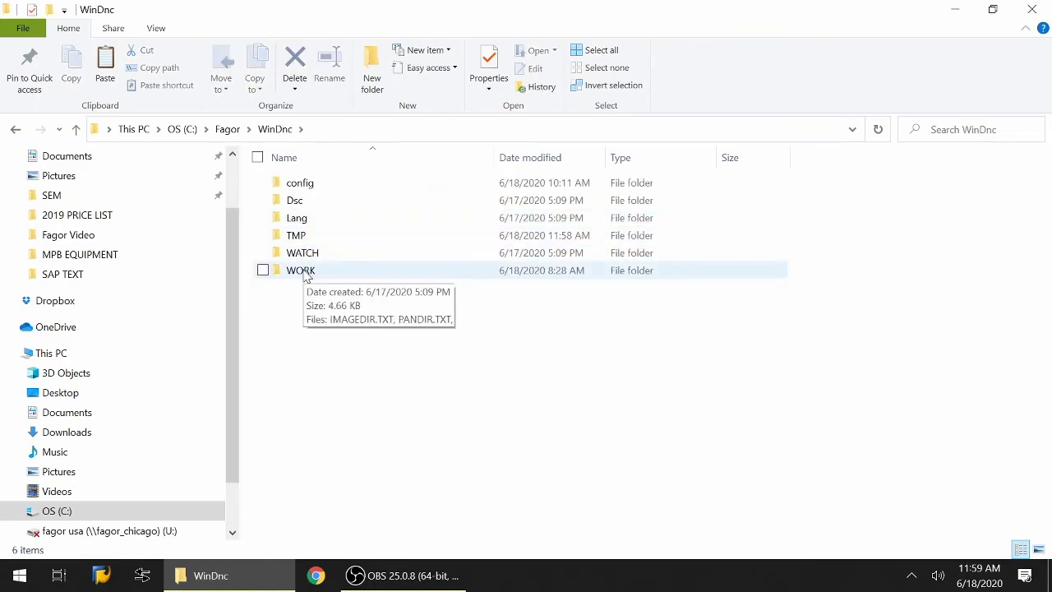
double_click(305, 273)
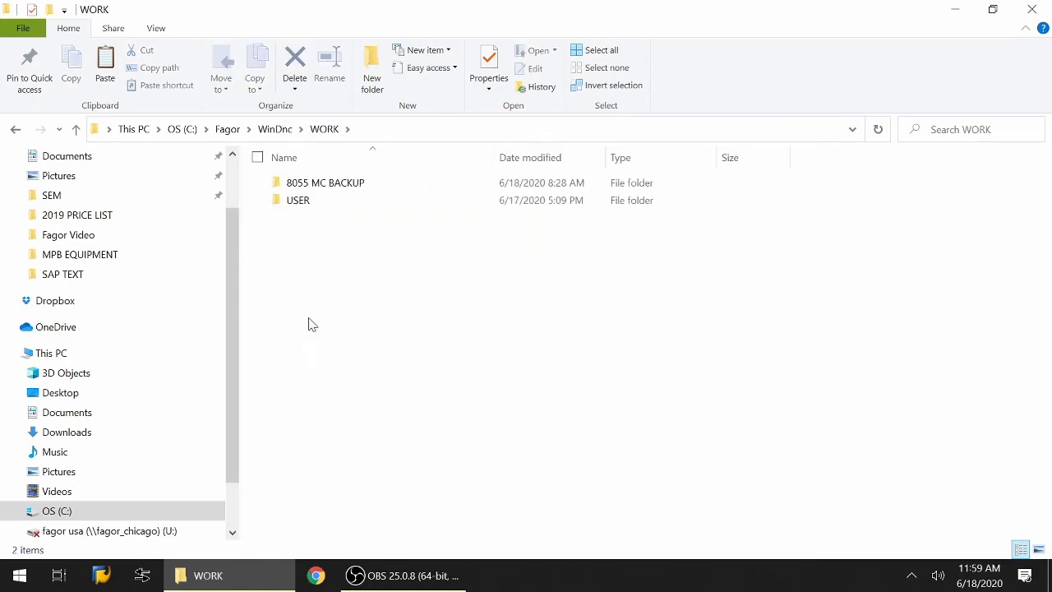
double_click(350, 187)
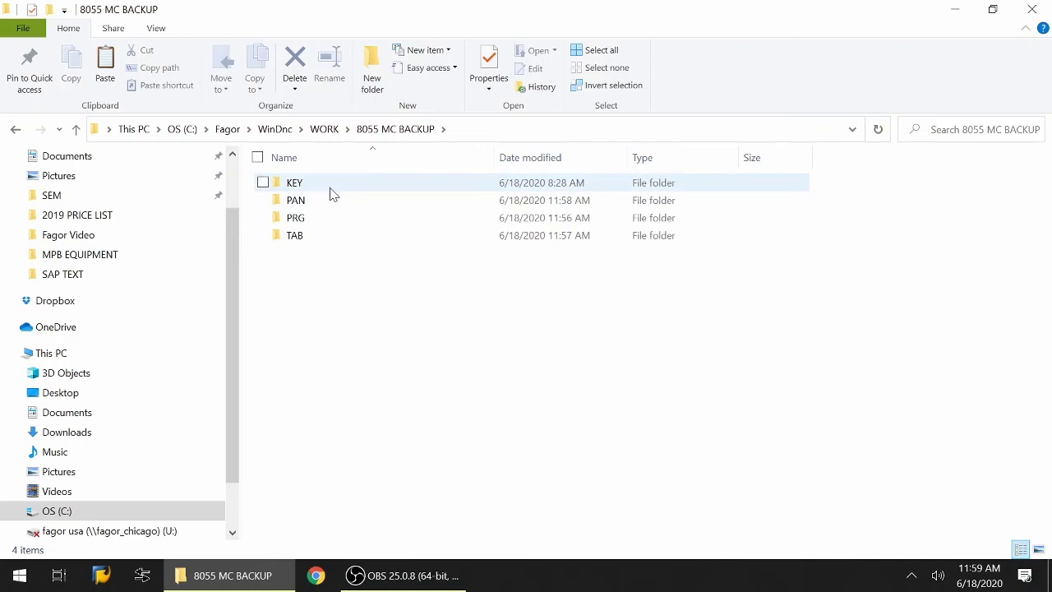
double_click(304, 228)
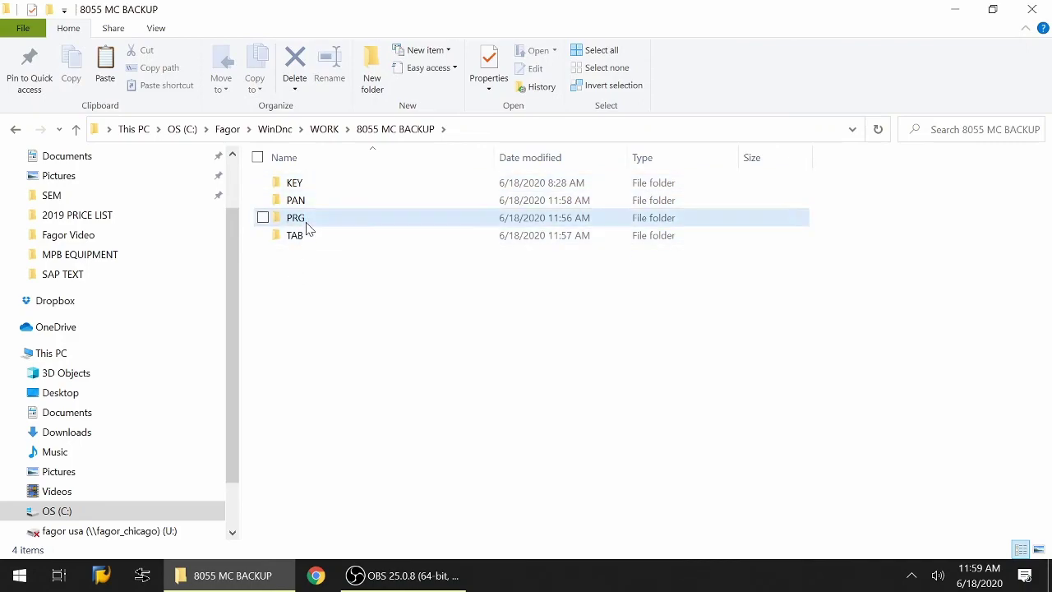
Step: Open 000000.PIM in Notepad, scroll through its G-code, then close Notepad
double_click(320, 183)
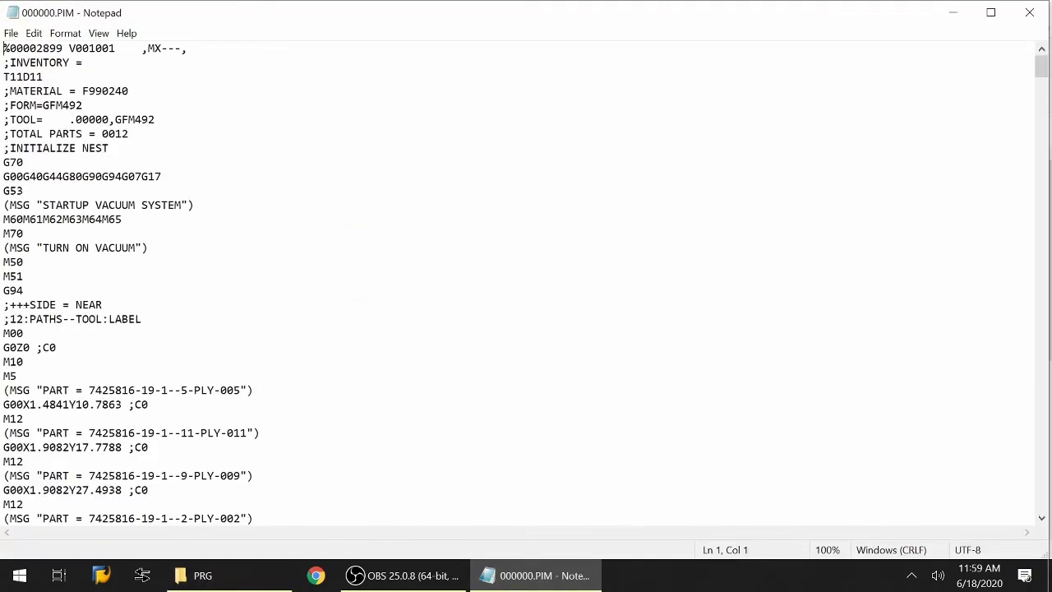
scroll(526, 280, down, 8)
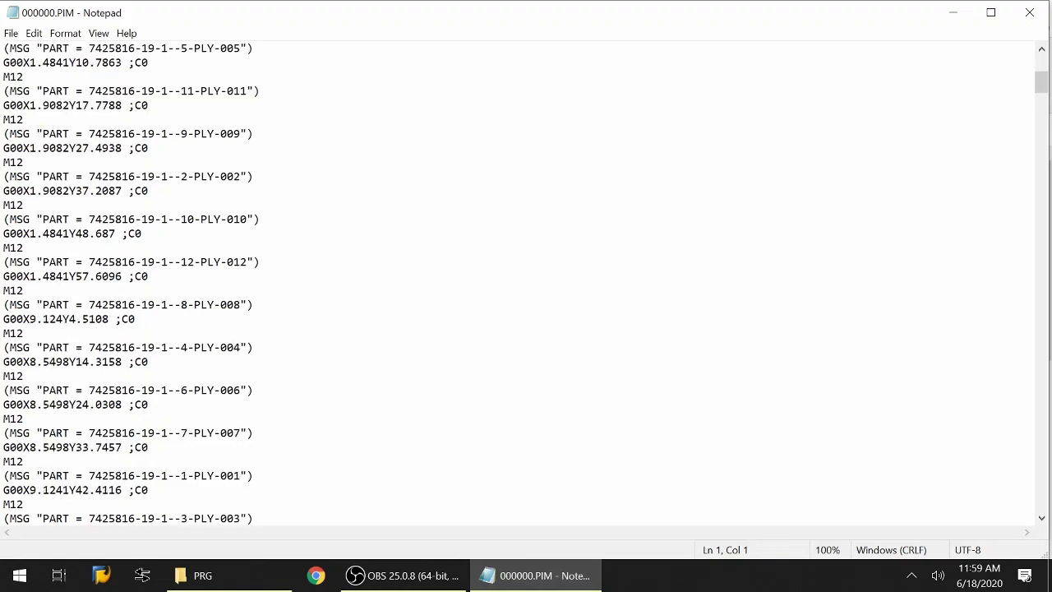
scroll(526, 280, down, 4)
scroll(526, 279, down, 9)
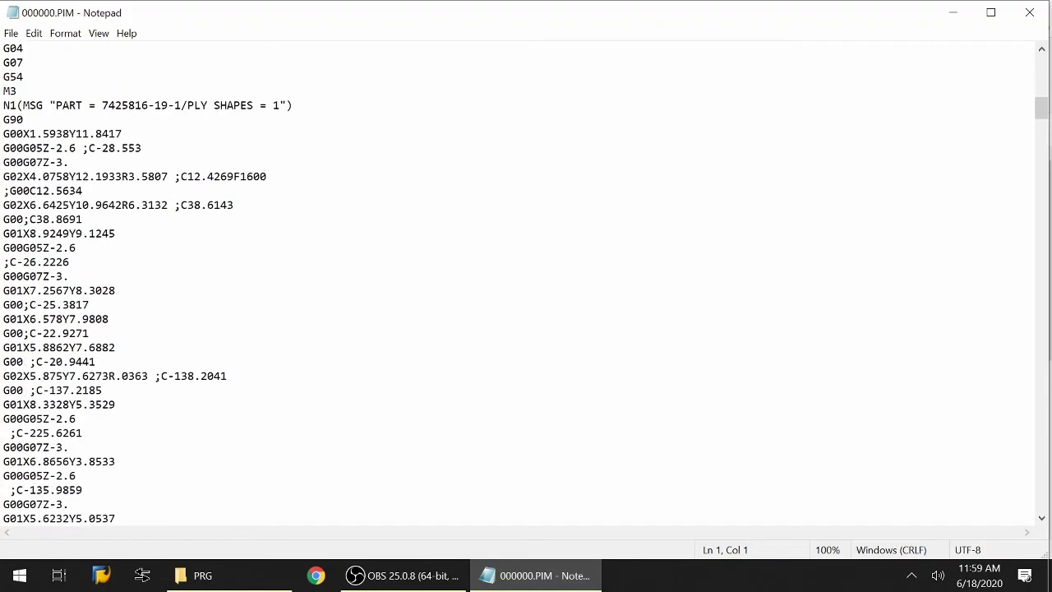
click(1030, 13)
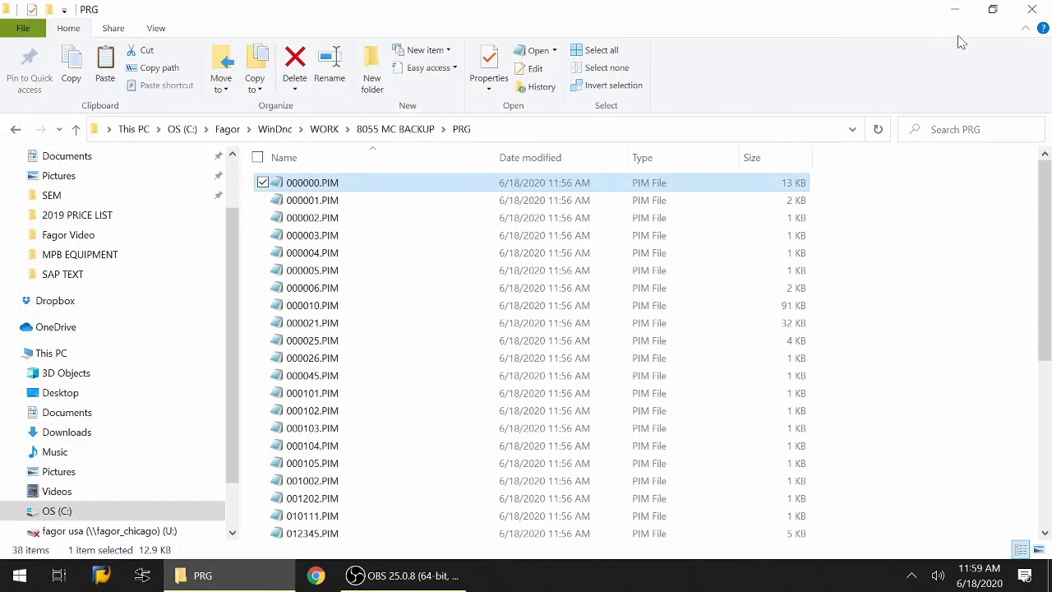